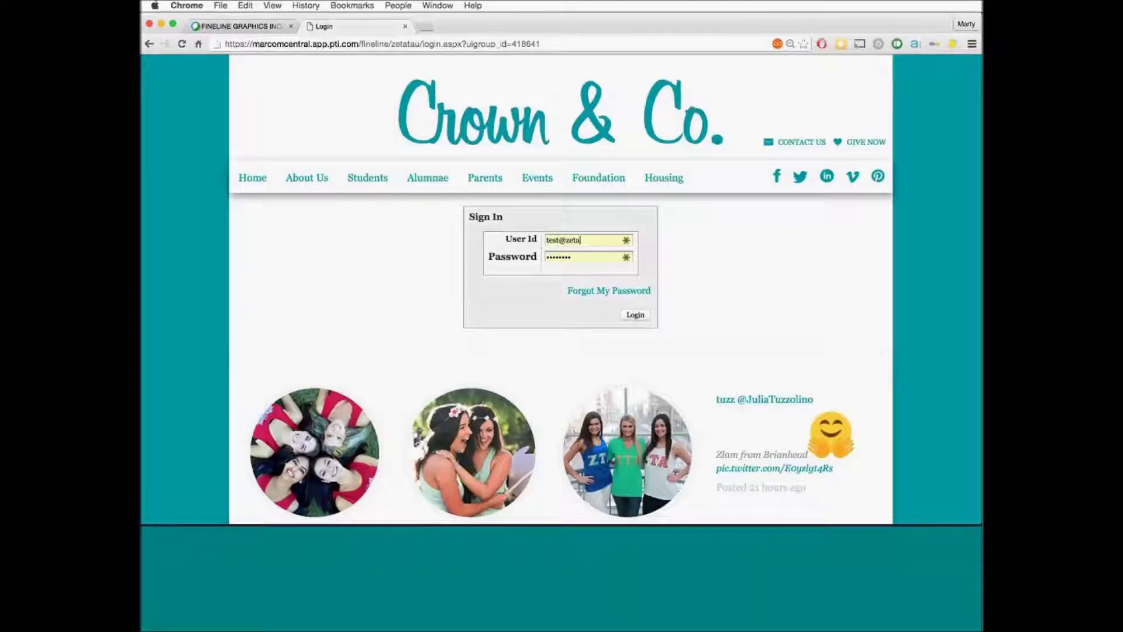
Submit the sign-in details to log in to the Crown & Co. storefront
key(Return)
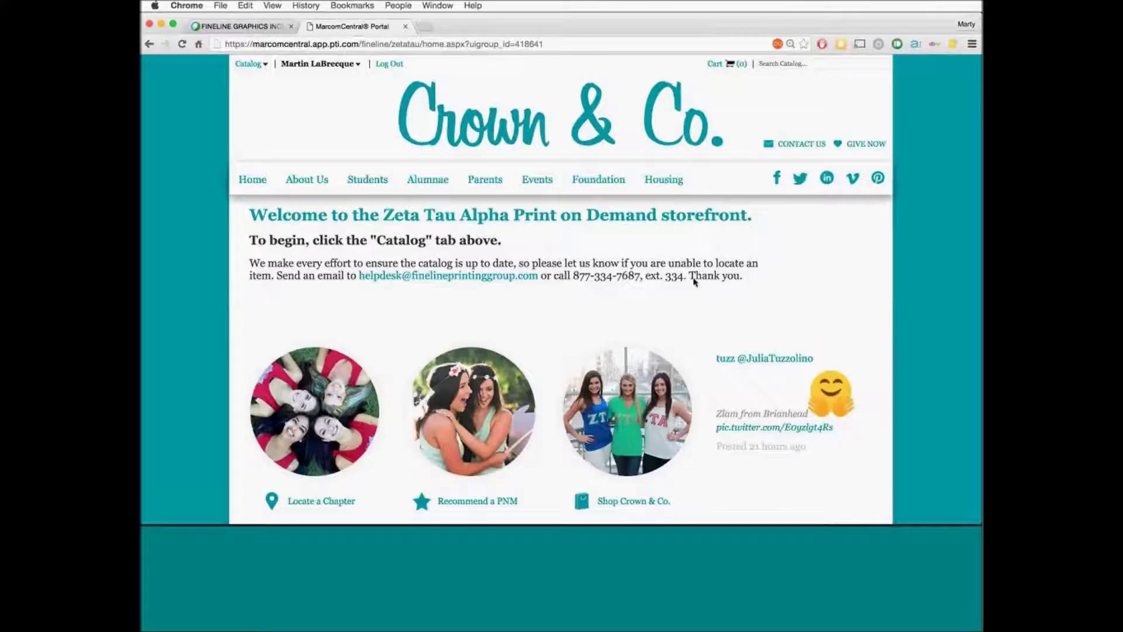
Highlight the helpdesk e-mail and phone line, then go to the Catalog page
drag(685, 278, 359, 278)
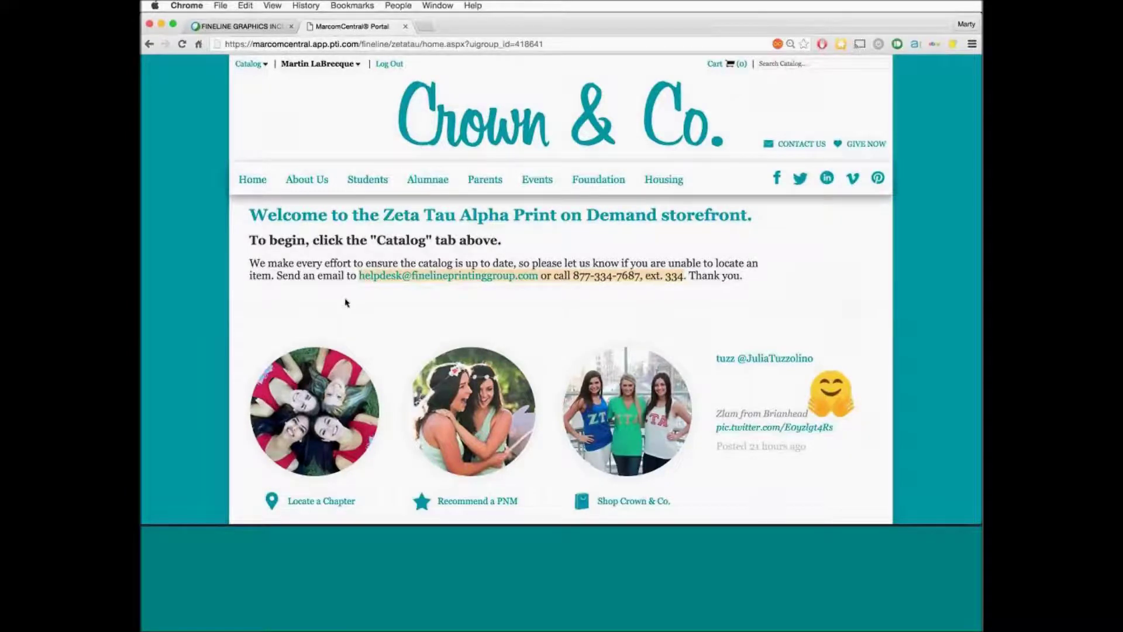
click(317, 265)
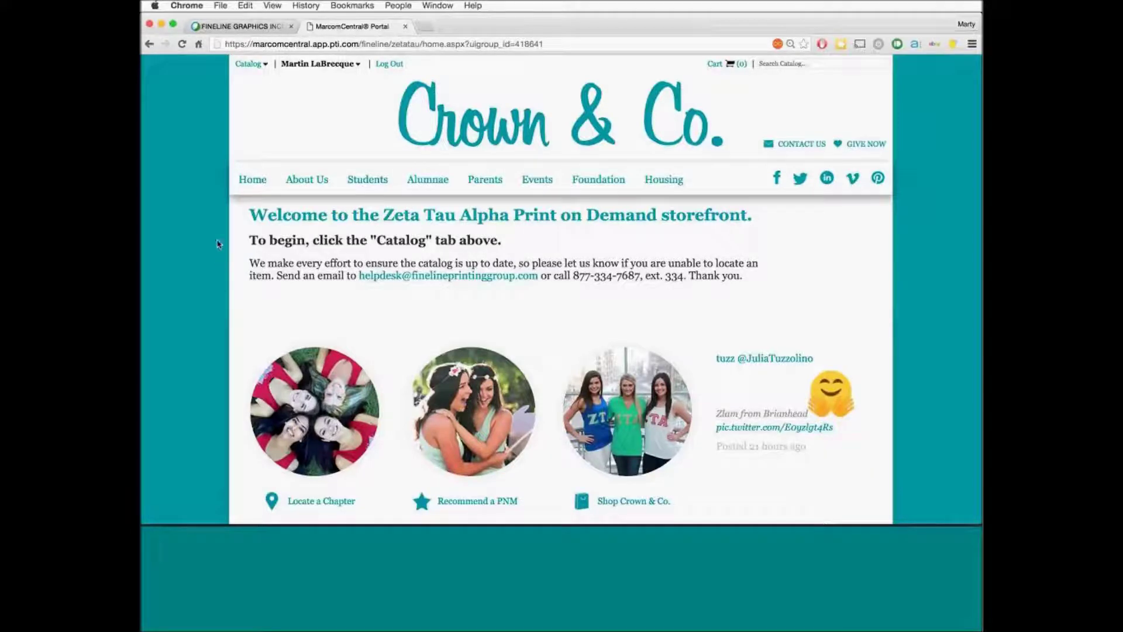
click(248, 64)
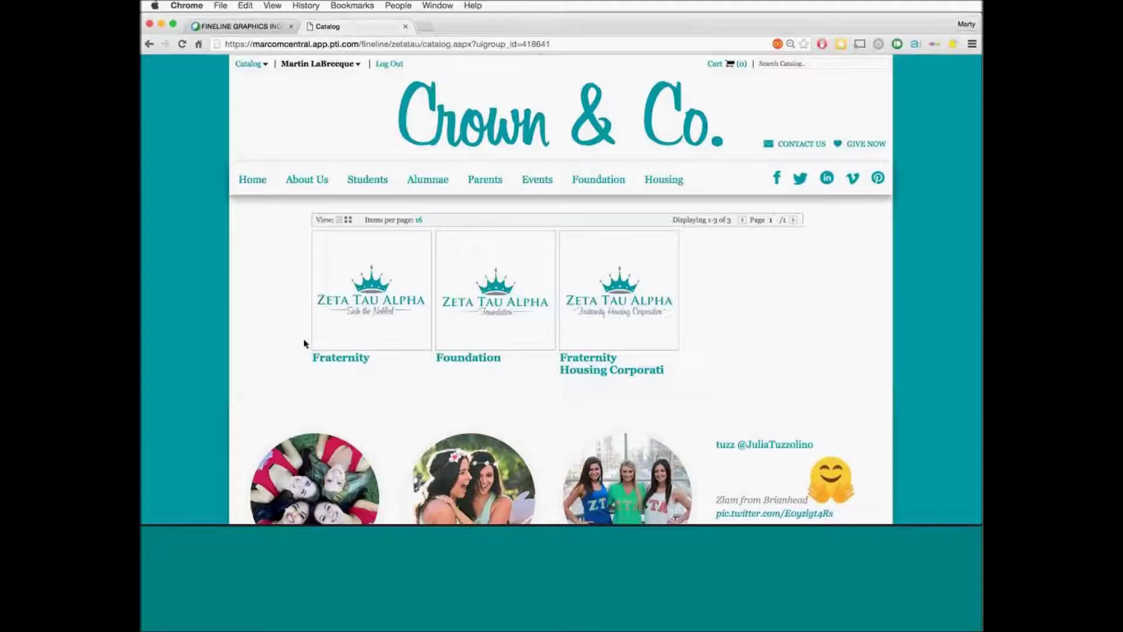
Open the Fraternity category to list its 19 items, starting with #10 Standard Envelope
click(337, 360)
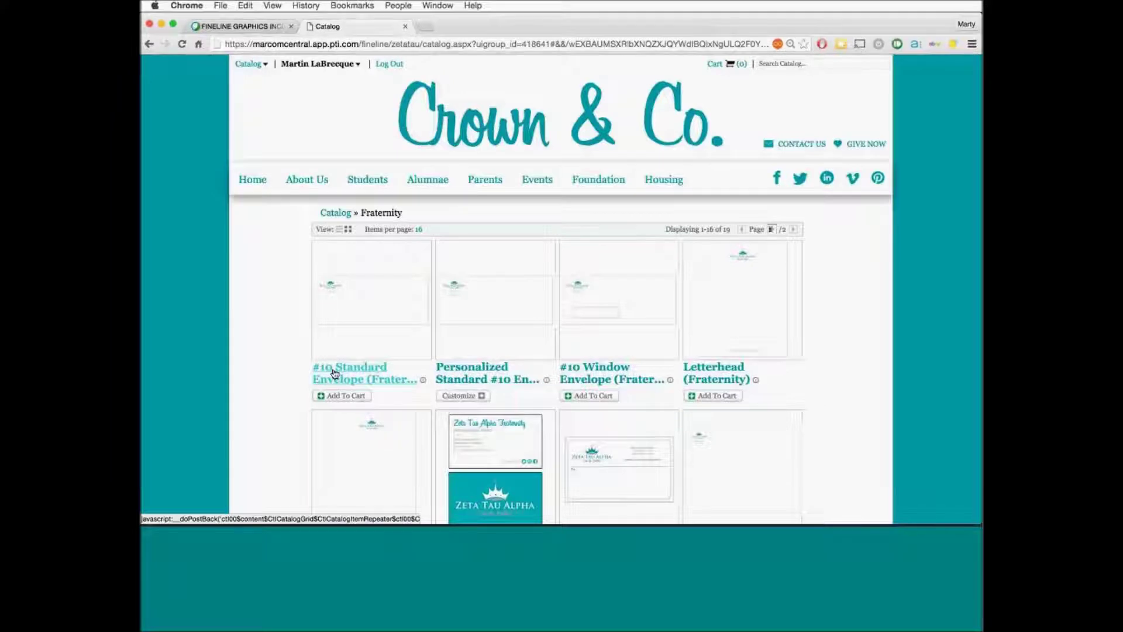
Add 500 #10 Standard Envelopes (Fraternity), with their 5 Days to Ship lead time, to the cart
click(333, 400)
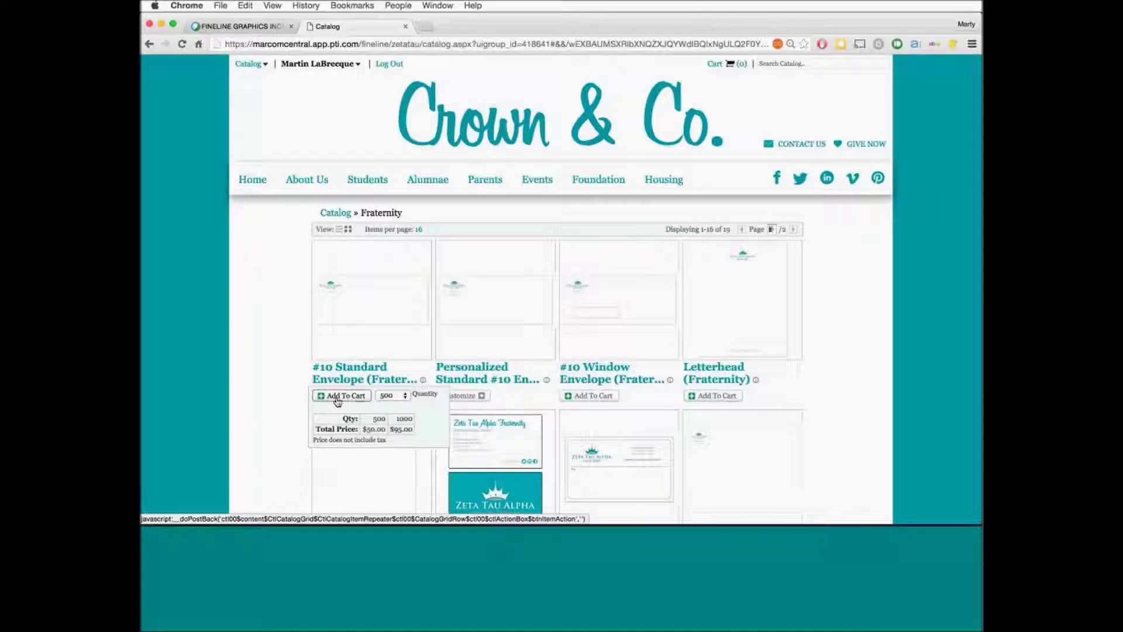
click(403, 399)
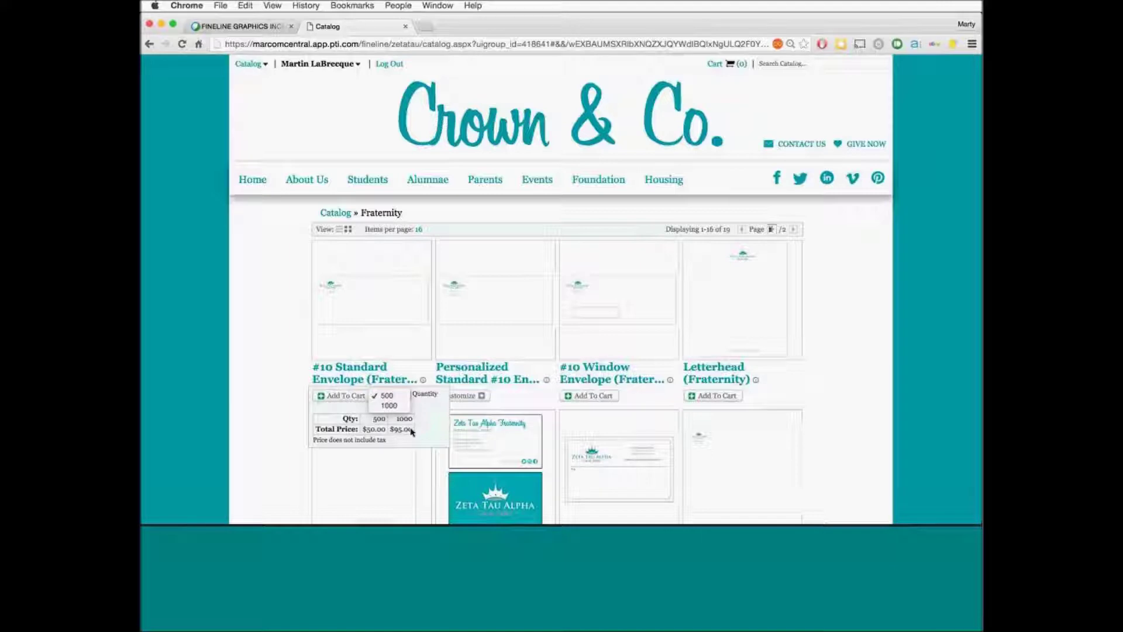
click(336, 382)
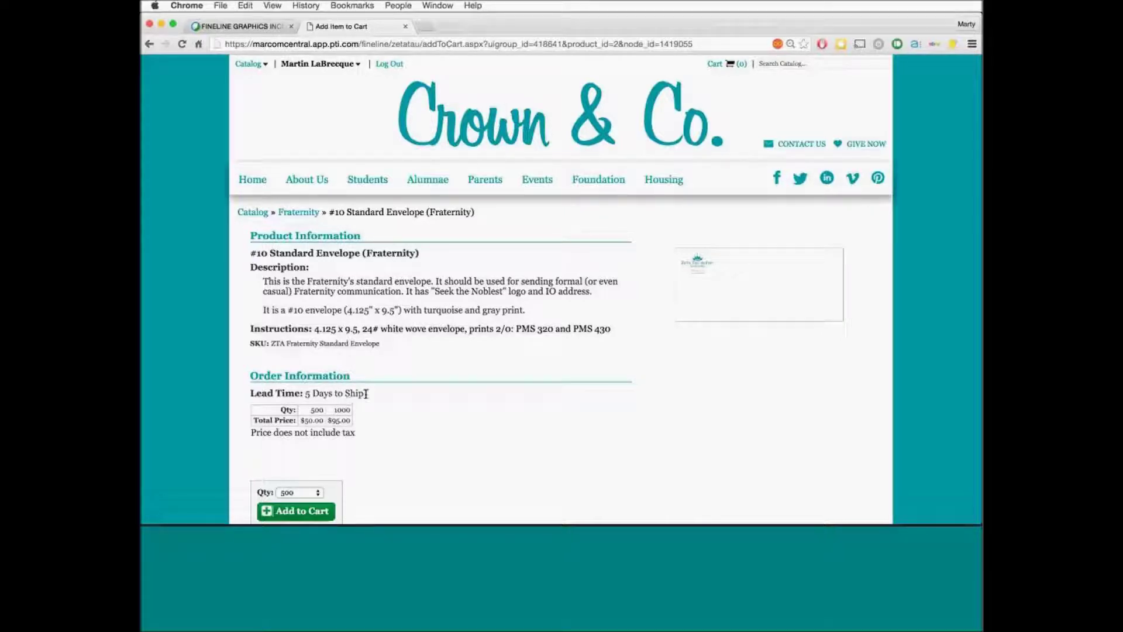
drag(366, 393, 248, 395)
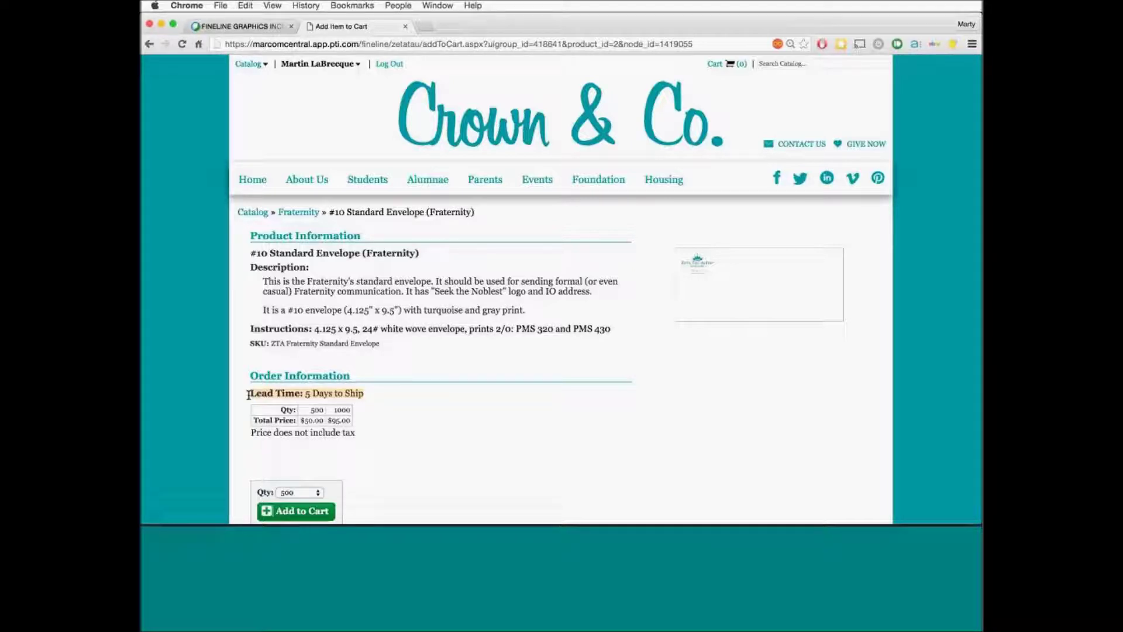
scroll(220, 427, down, 2)
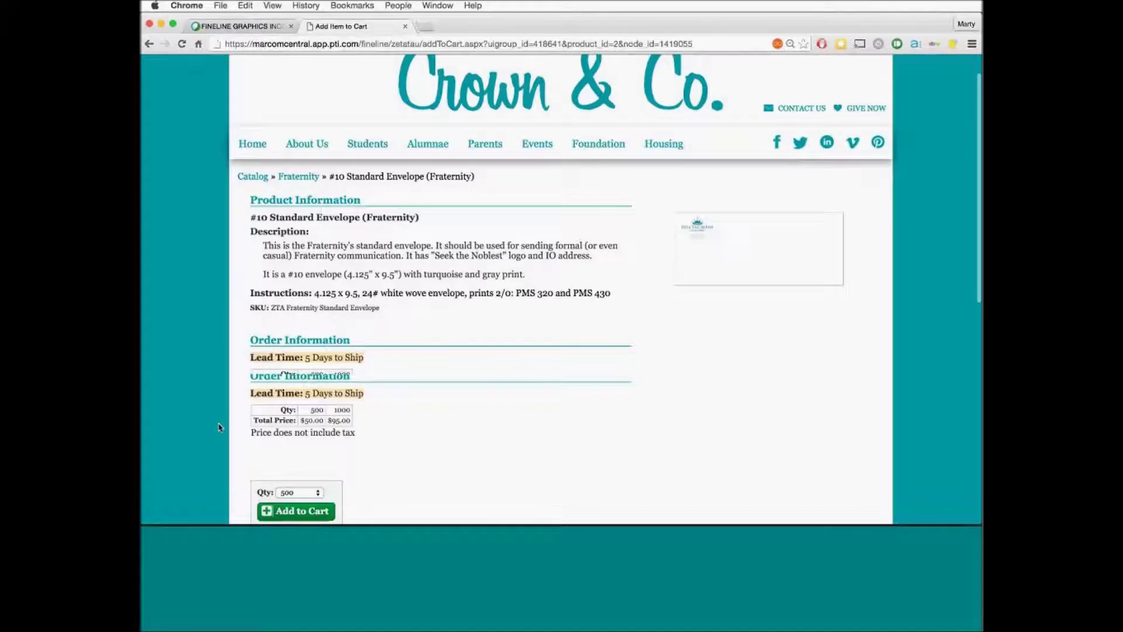
click(294, 457)
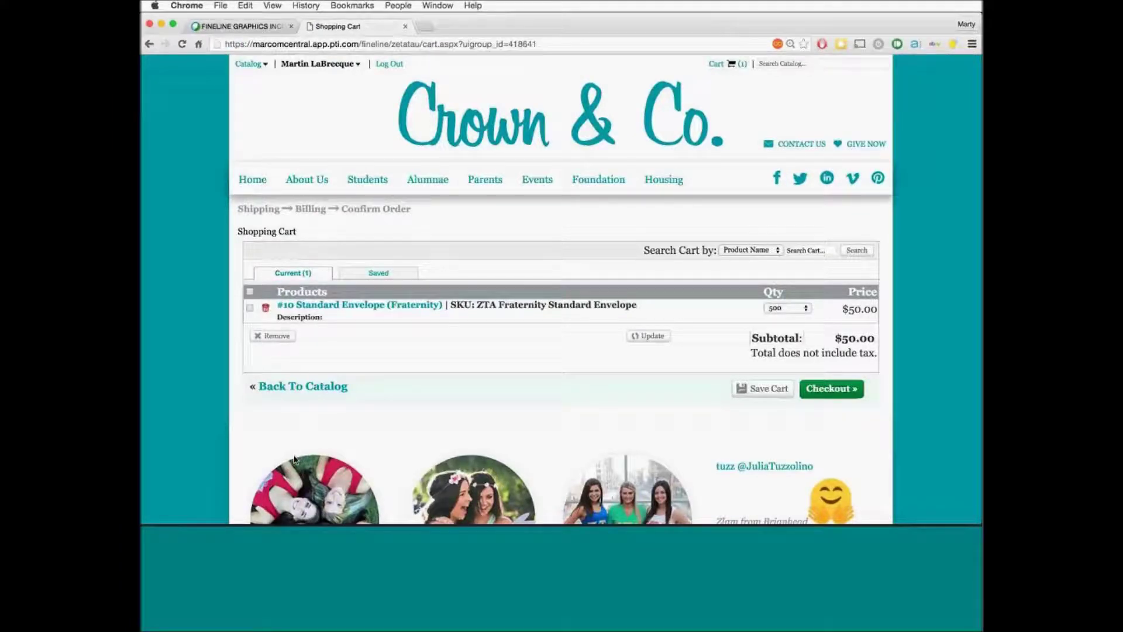
Return from the cart to the Fraternity catalog listing via the Catalog menu
mouse_move(258, 67)
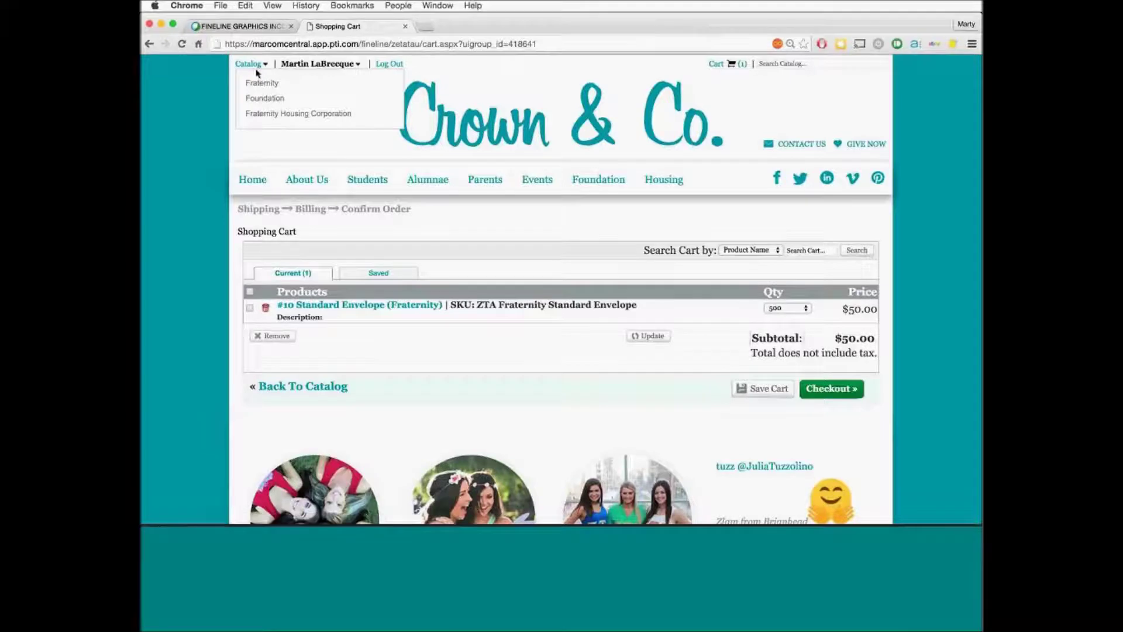
click(260, 86)
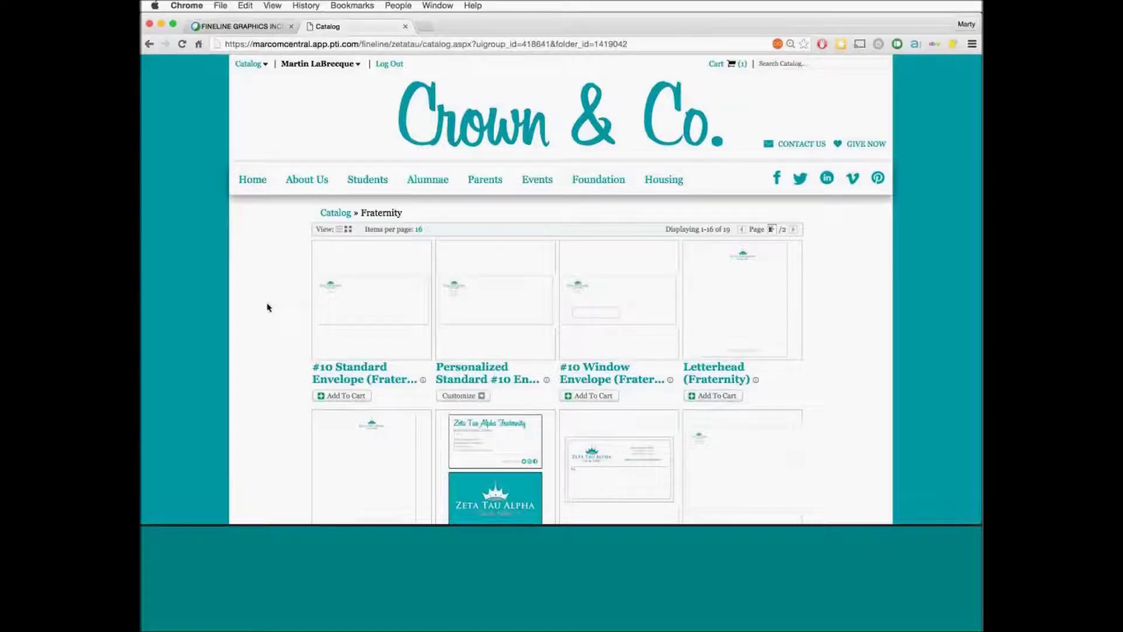
mouse_move(730, 360)
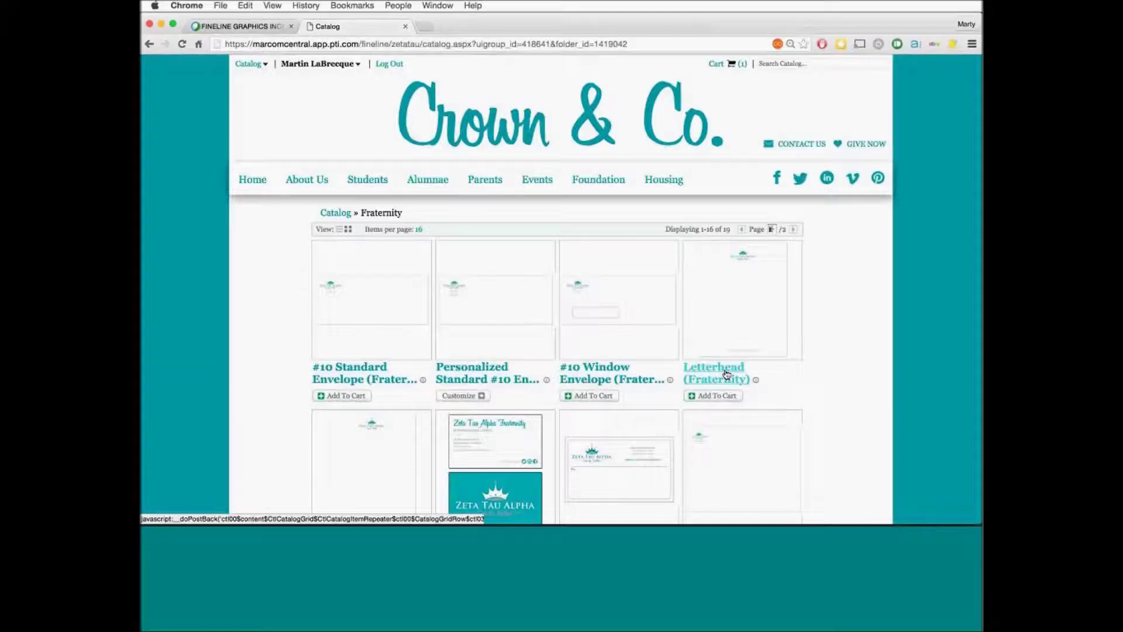
Add 1000 Letterhead (Fraternity) at $125.00 to the cart, noting 15000 available
mouse_move(723, 399)
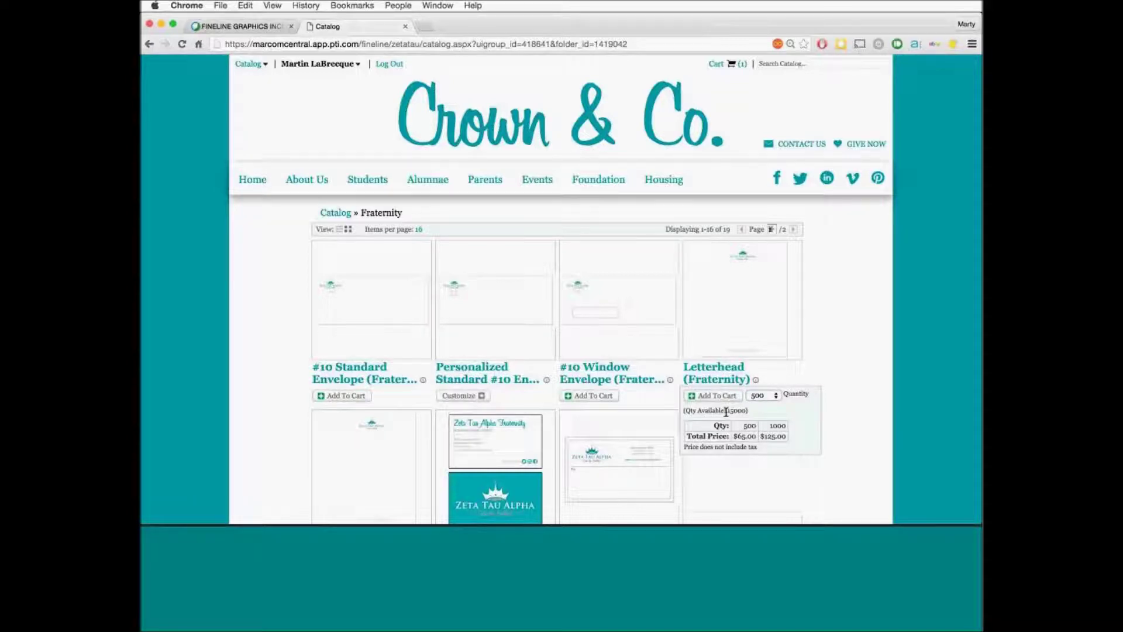
click(723, 381)
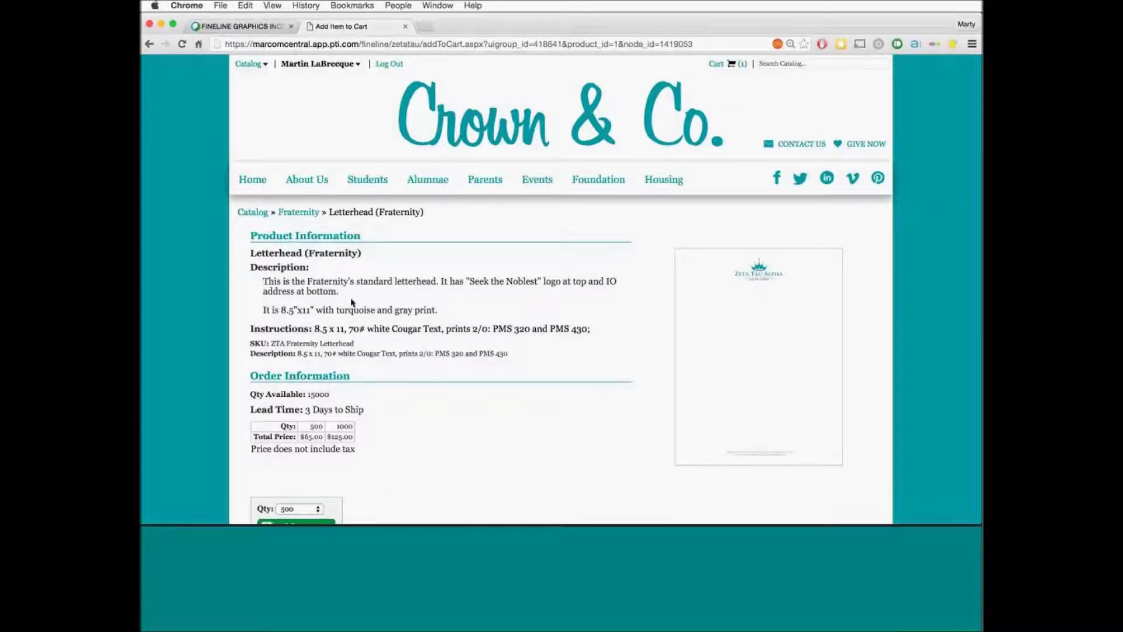
scroll(351, 302, down, 3)
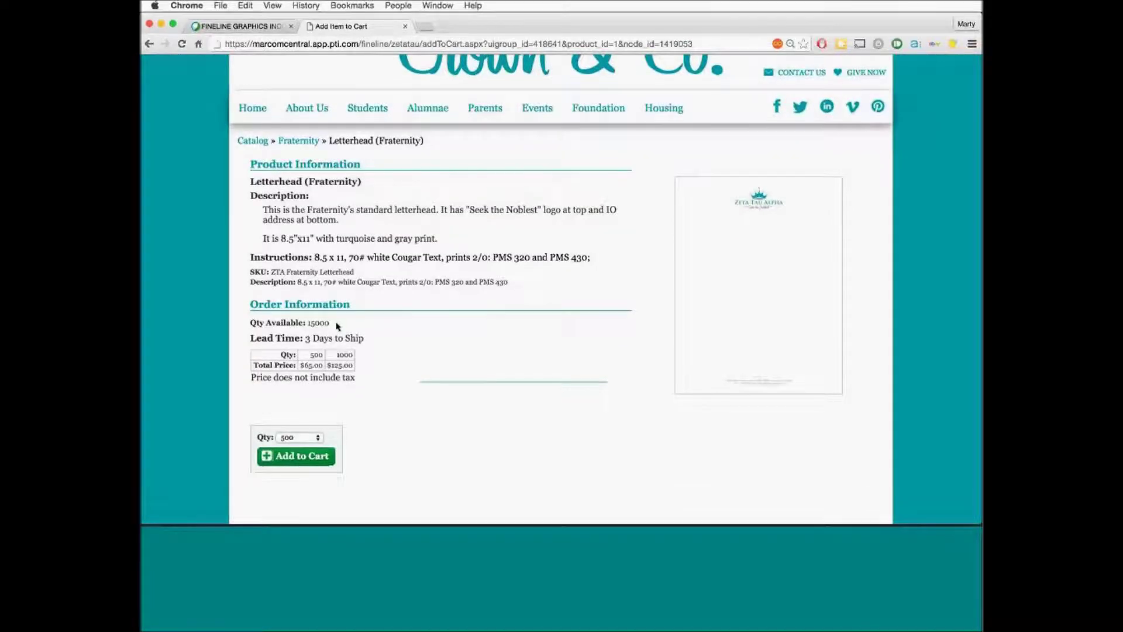
drag(333, 324, 250, 324)
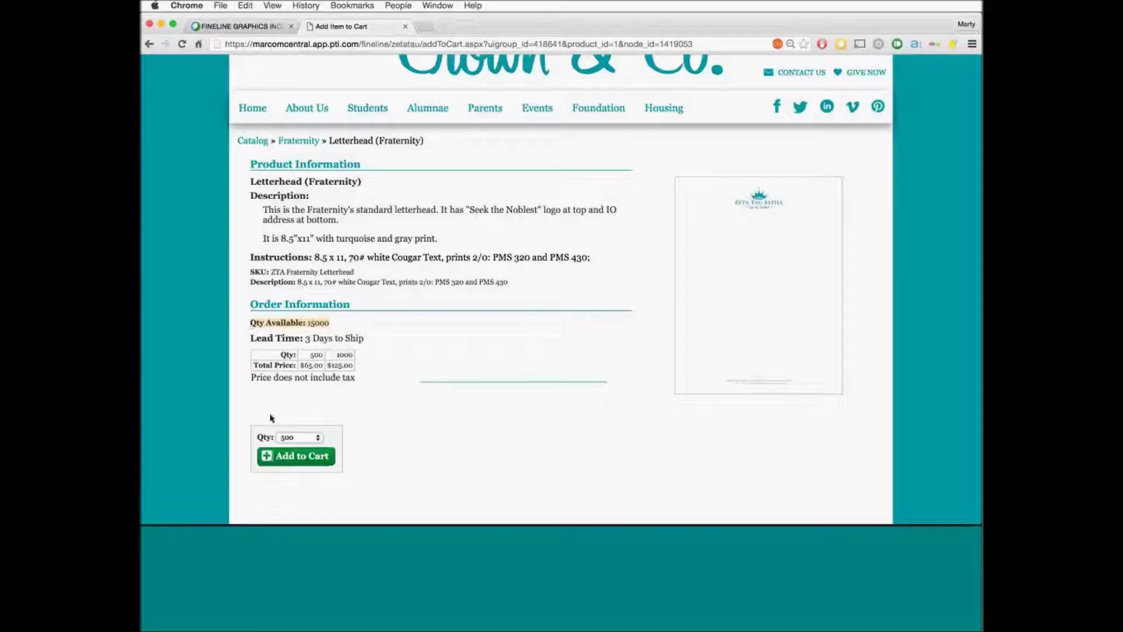
click(287, 438)
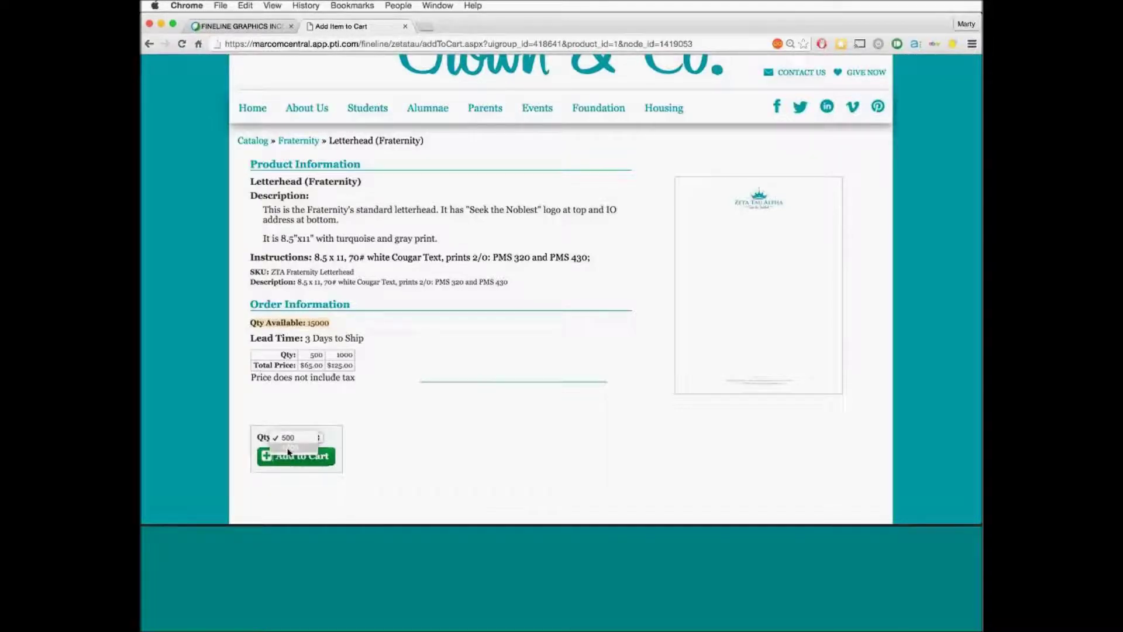
click(288, 449)
click(296, 456)
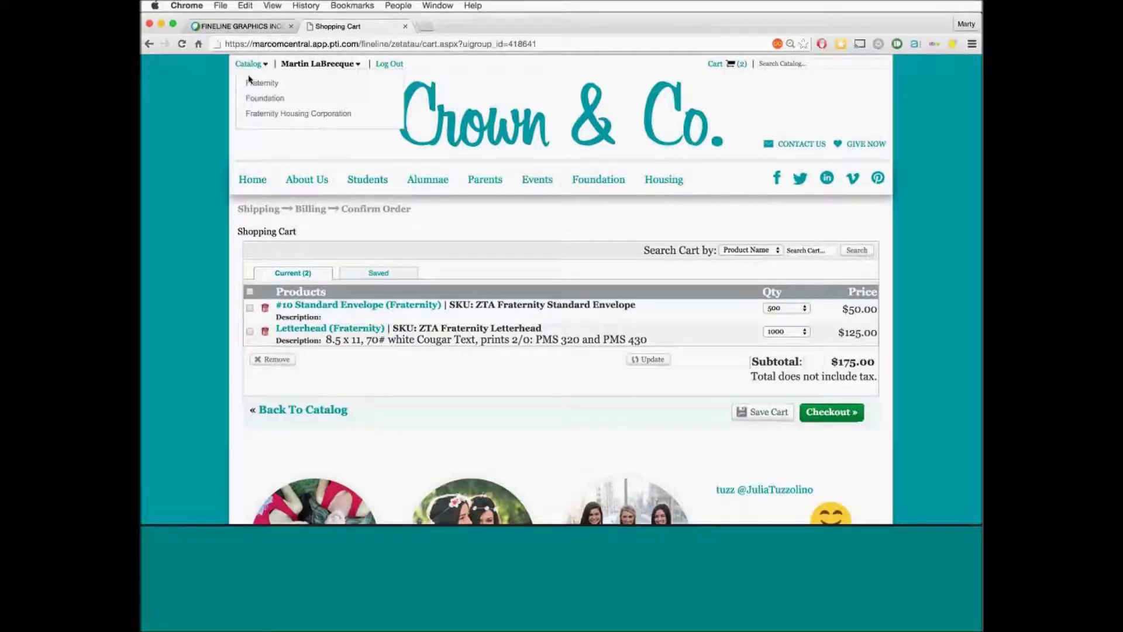
Go back to the Fraternity catalog and open the Business Cards (Fraternity) product page
click(253, 87)
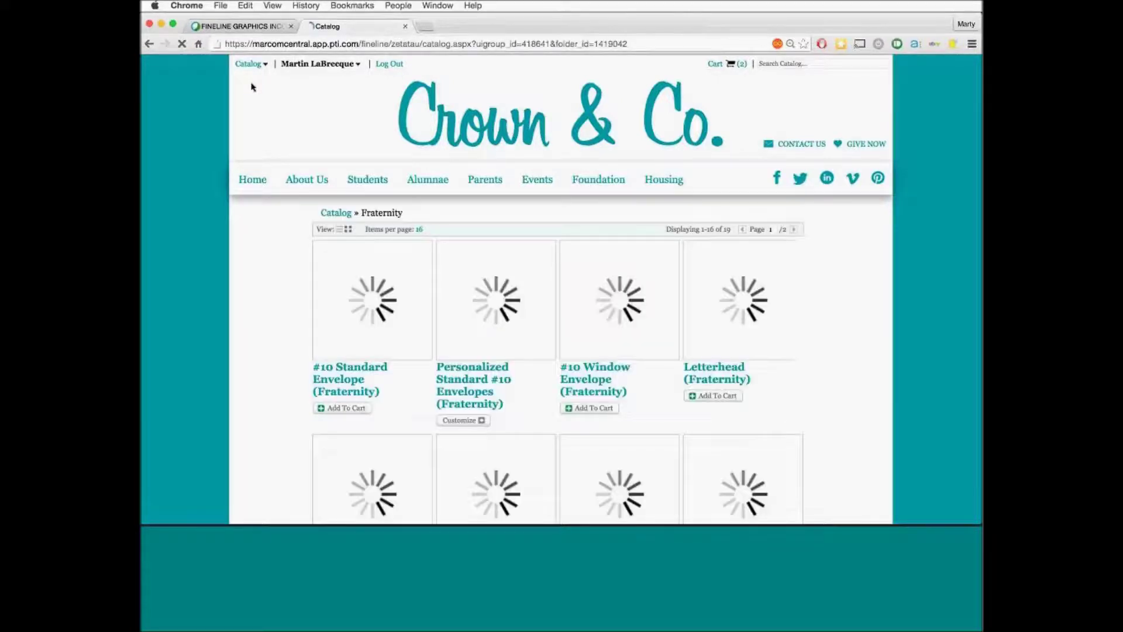
scroll(244, 169, down, 5)
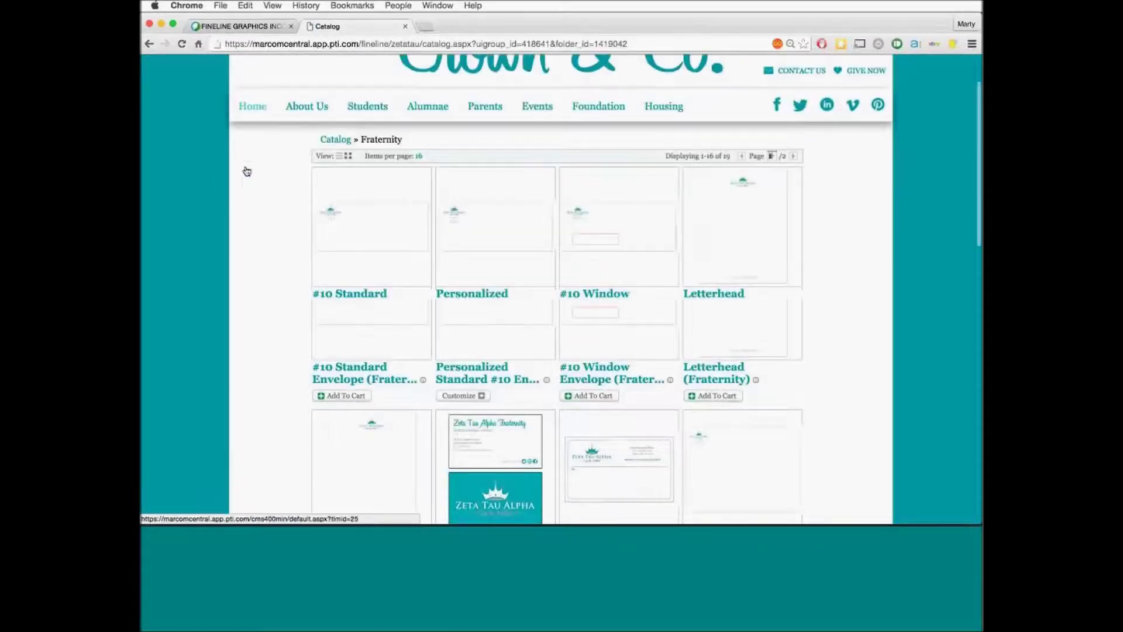
scroll(247, 171, down, 5)
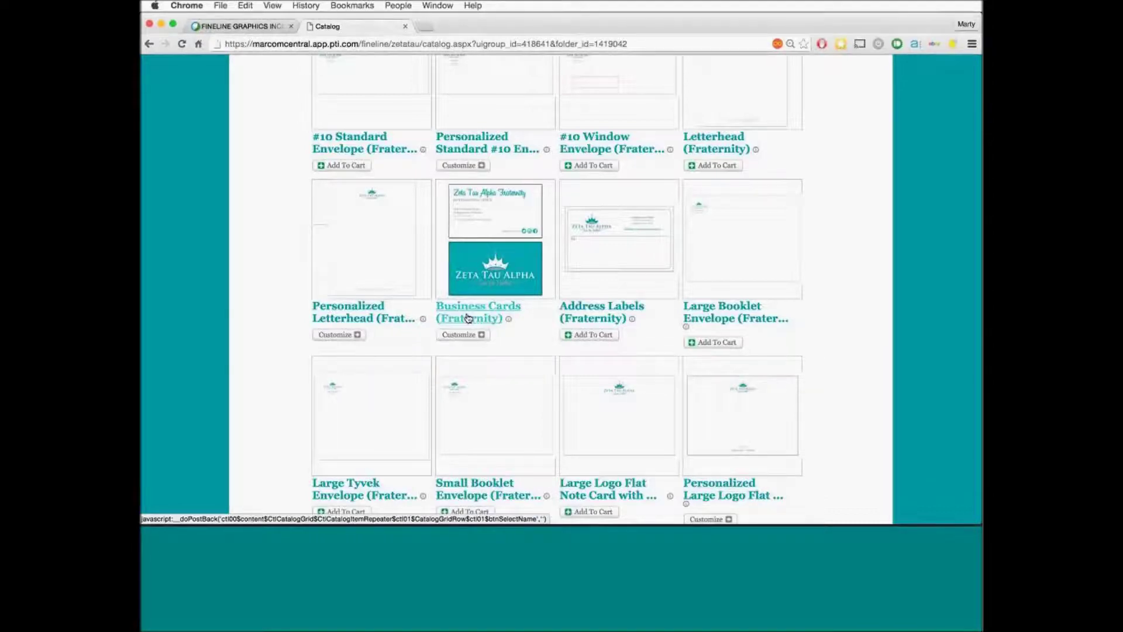
click(468, 319)
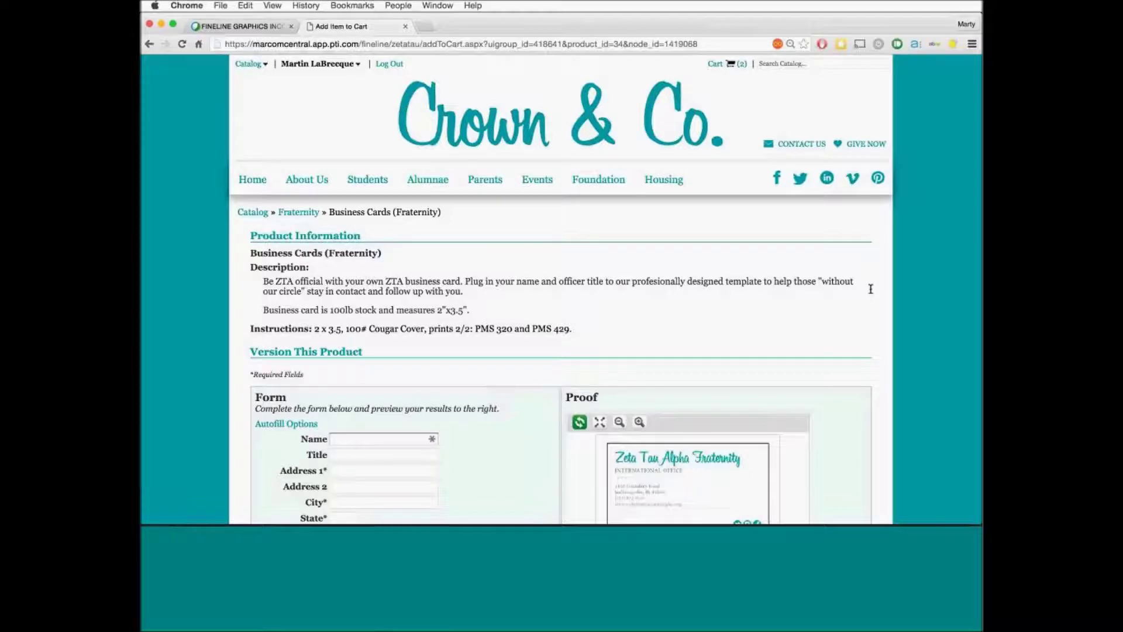
Scroll down to the empty business card form, default proof and $45.00–$75.00 pricing
scroll(876, 293, down, 5)
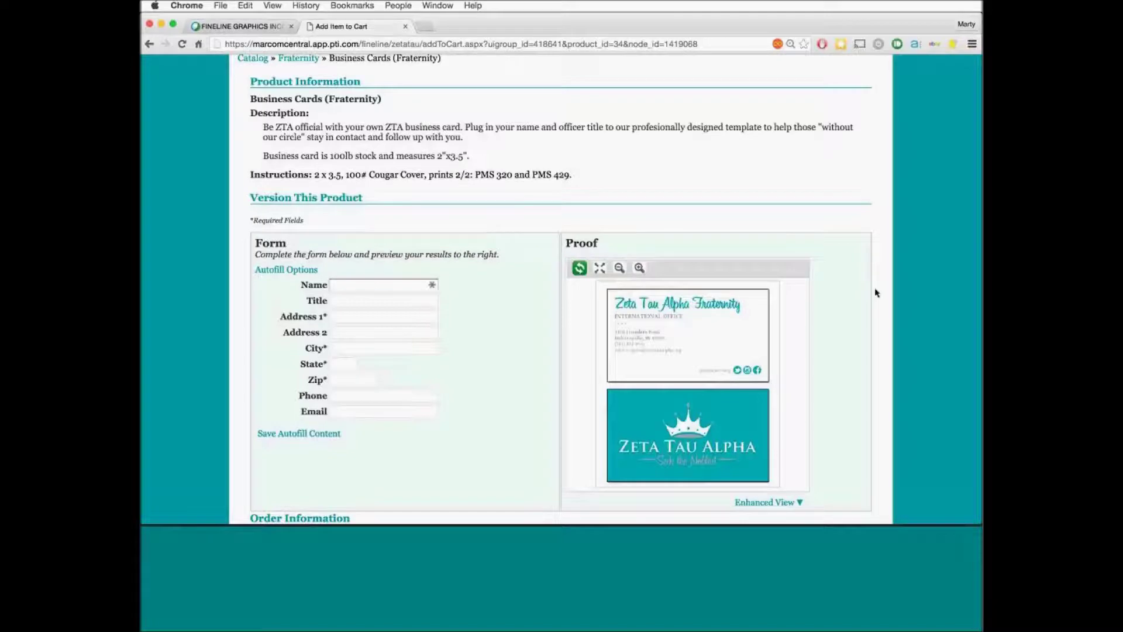
scroll(876, 293, down, 5)
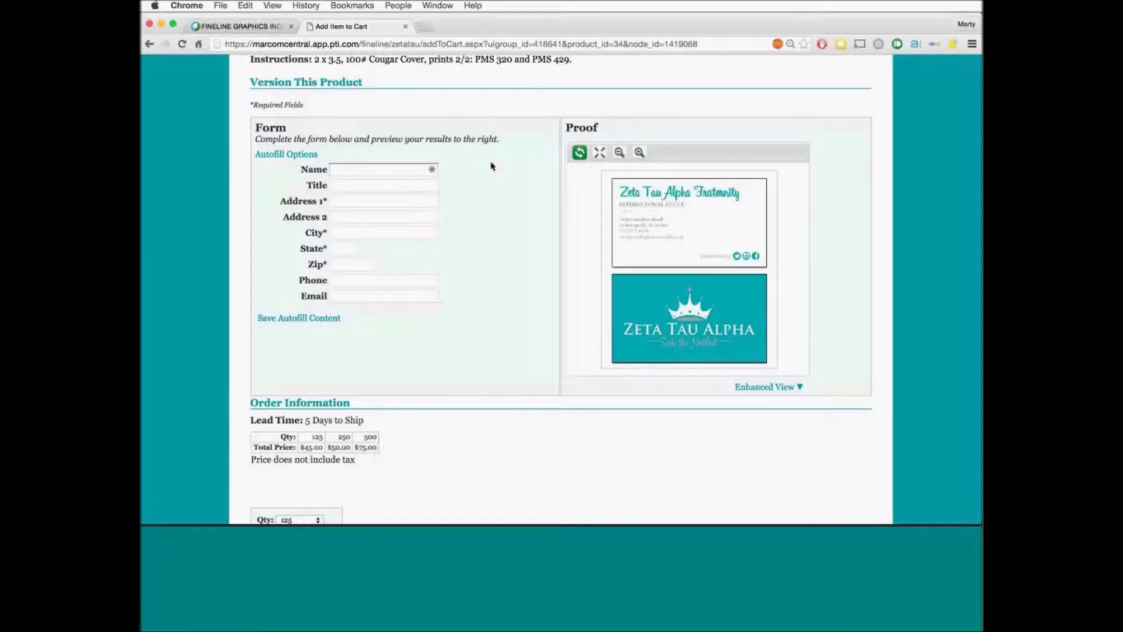
Enter the cardholder's full name and the title 'Cool Guy' on the business card form
click(383, 169)
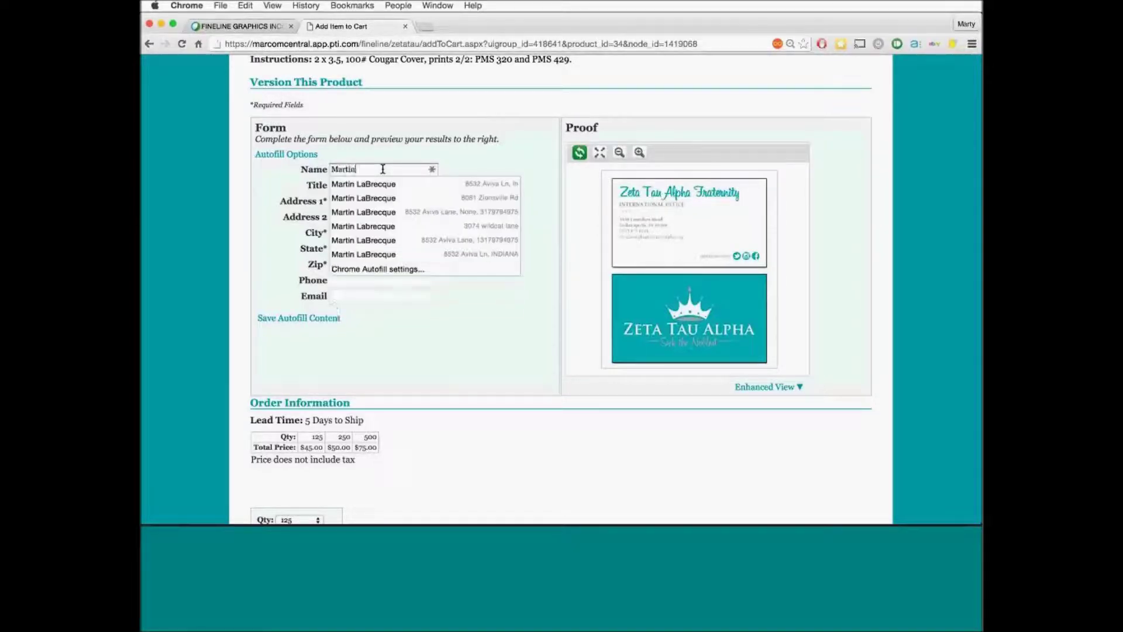
key(Tab)
text(C)
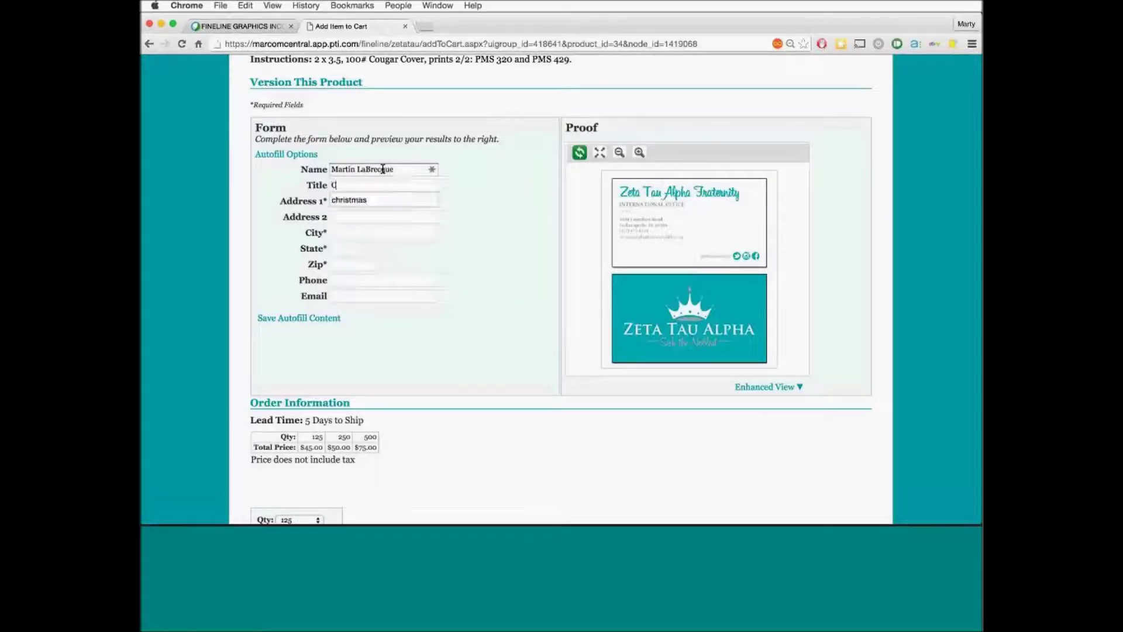
text(ool Guy)
key(Tab)
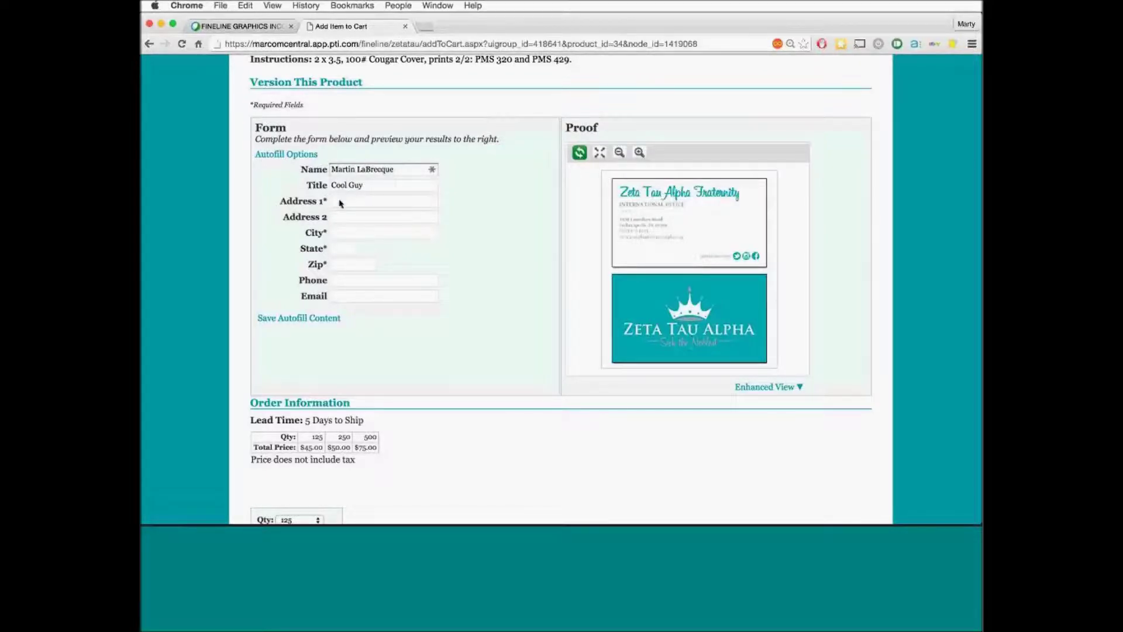
Fill the street address, city, state, zip and work e-mail from saved autofill suggestions
click(341, 200)
text(123)
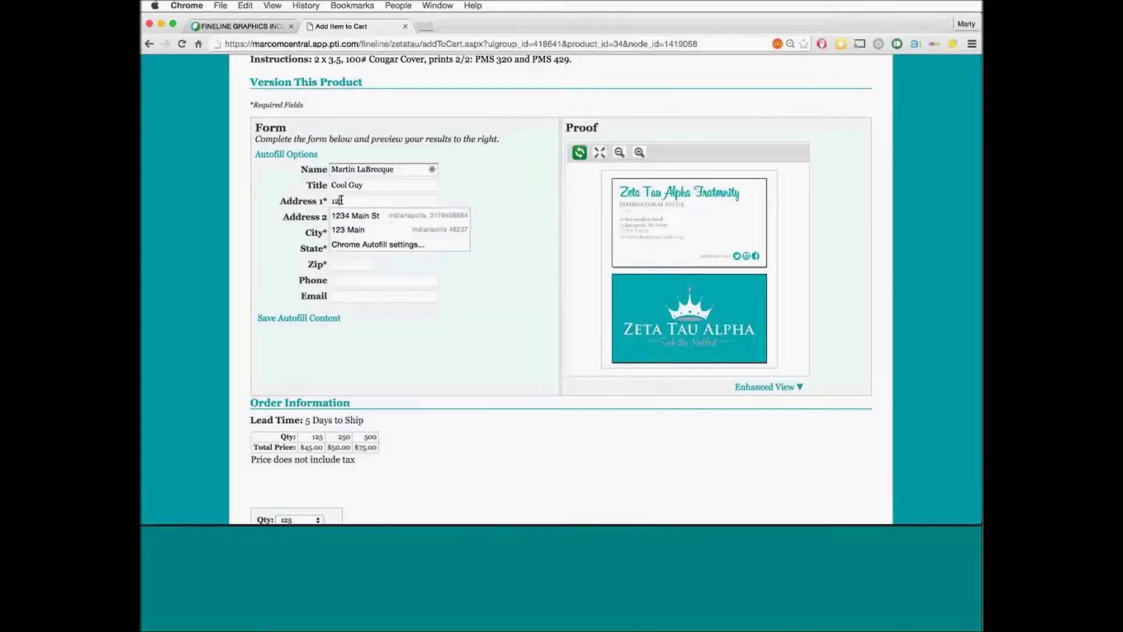
key(Down)
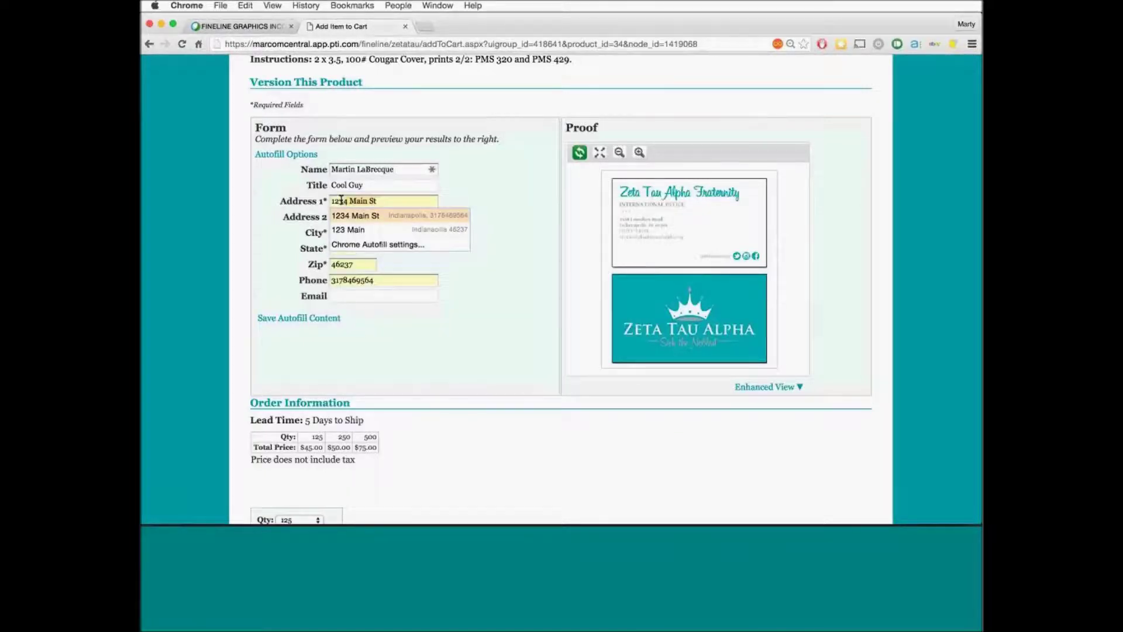
key(Return)
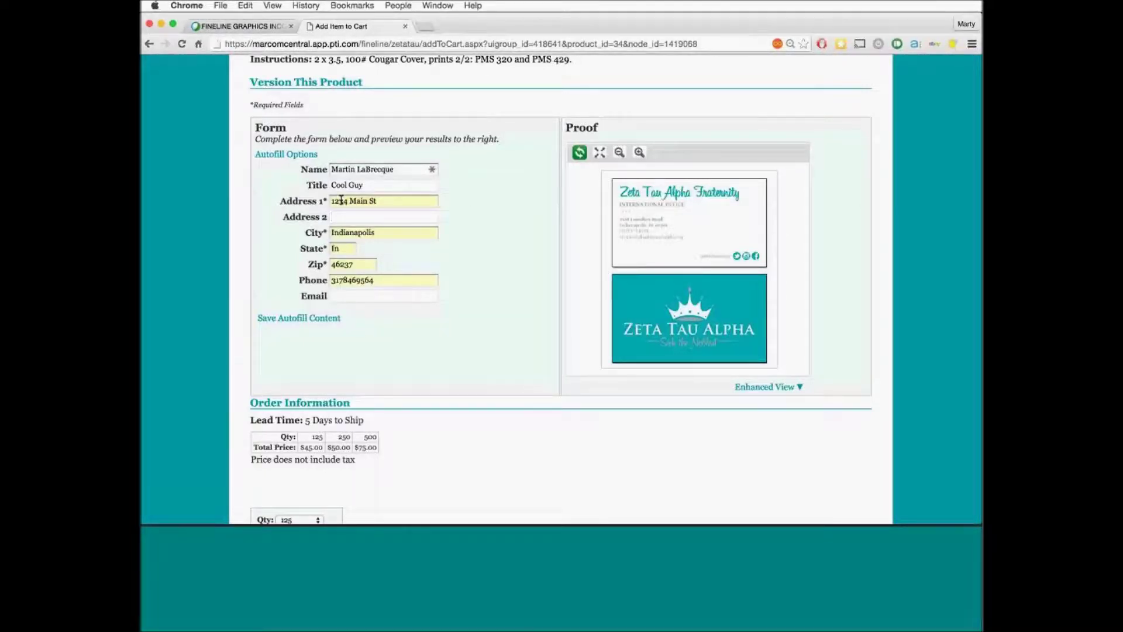
key(Tab)
click(357, 299)
text(martini)
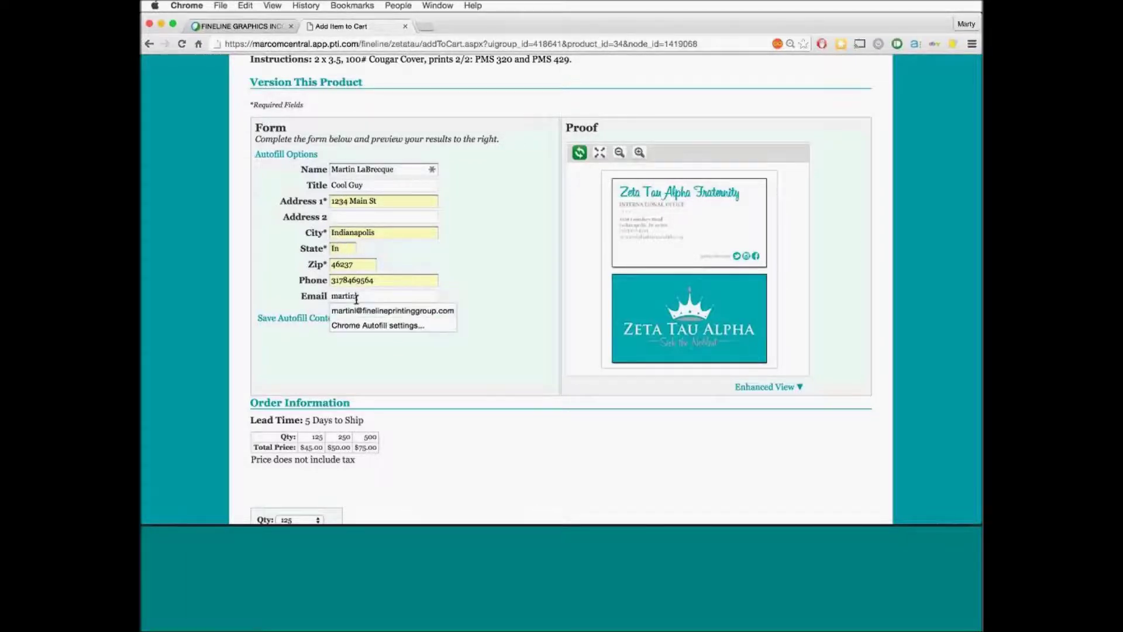
key(Down)
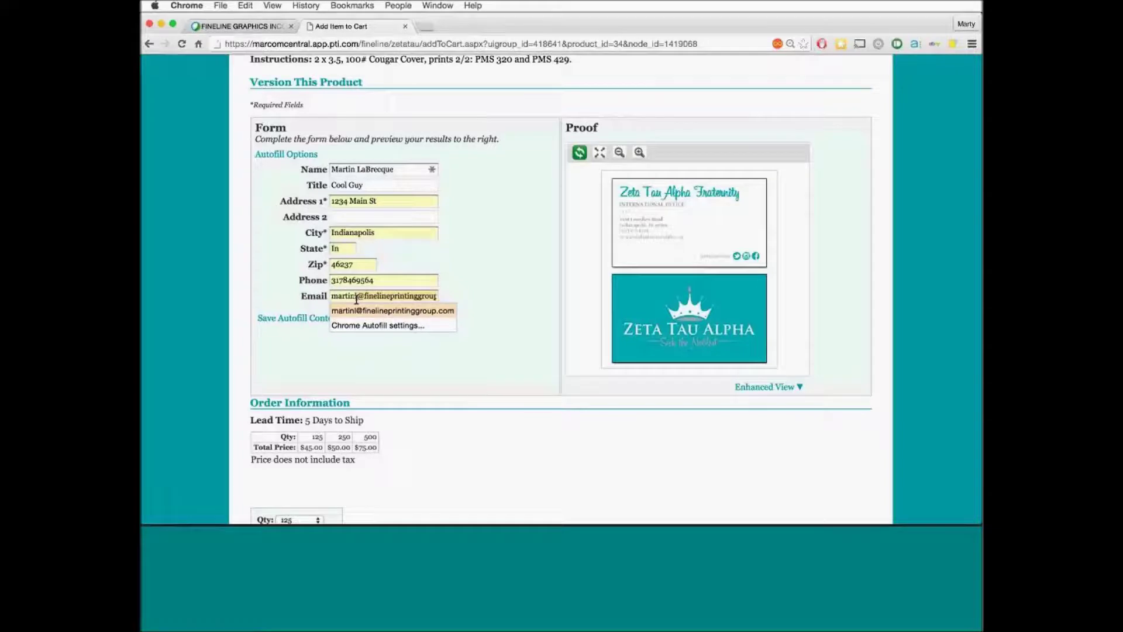
key(Tab)
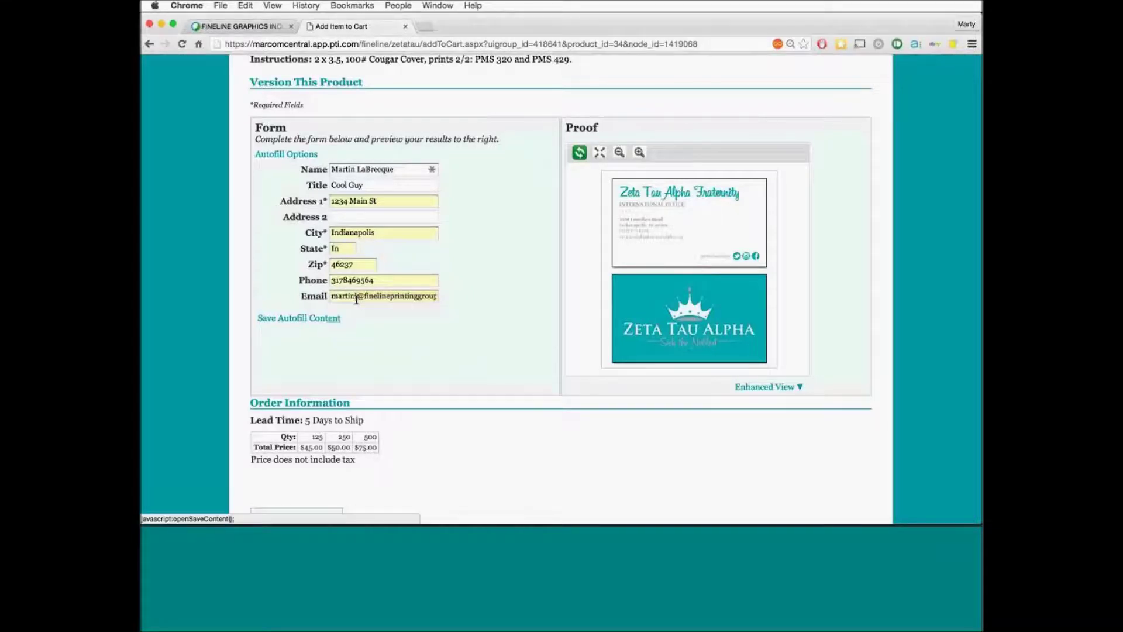
Save the business card entries as a named autofill profile for reuse
click(332, 323)
click(476, 263)
text(Marty)
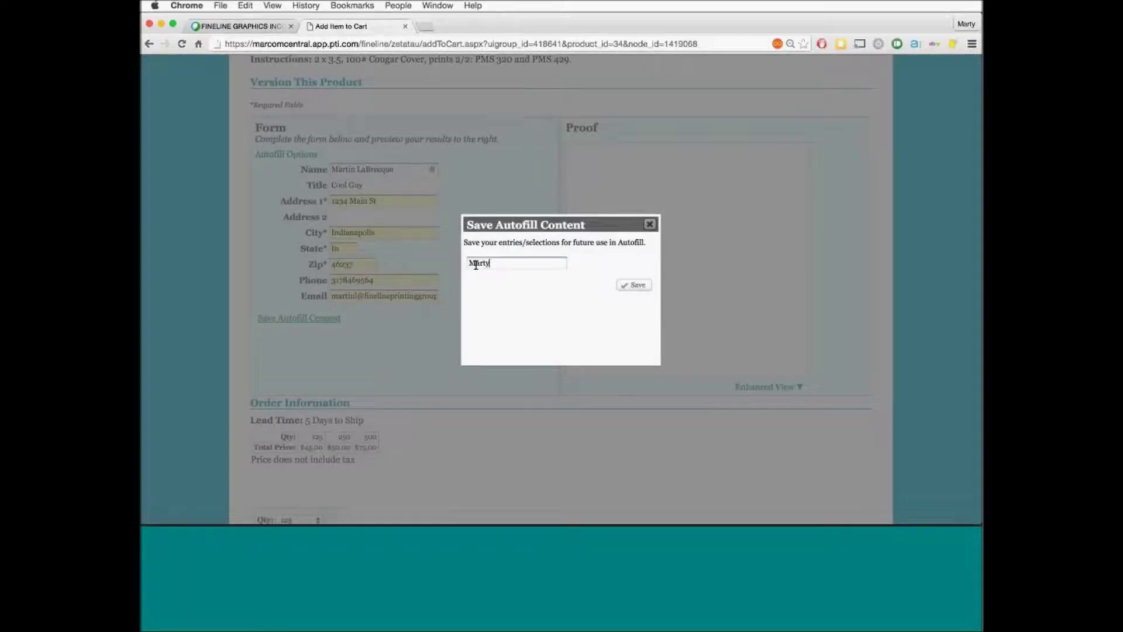
text( BC)
click(629, 287)
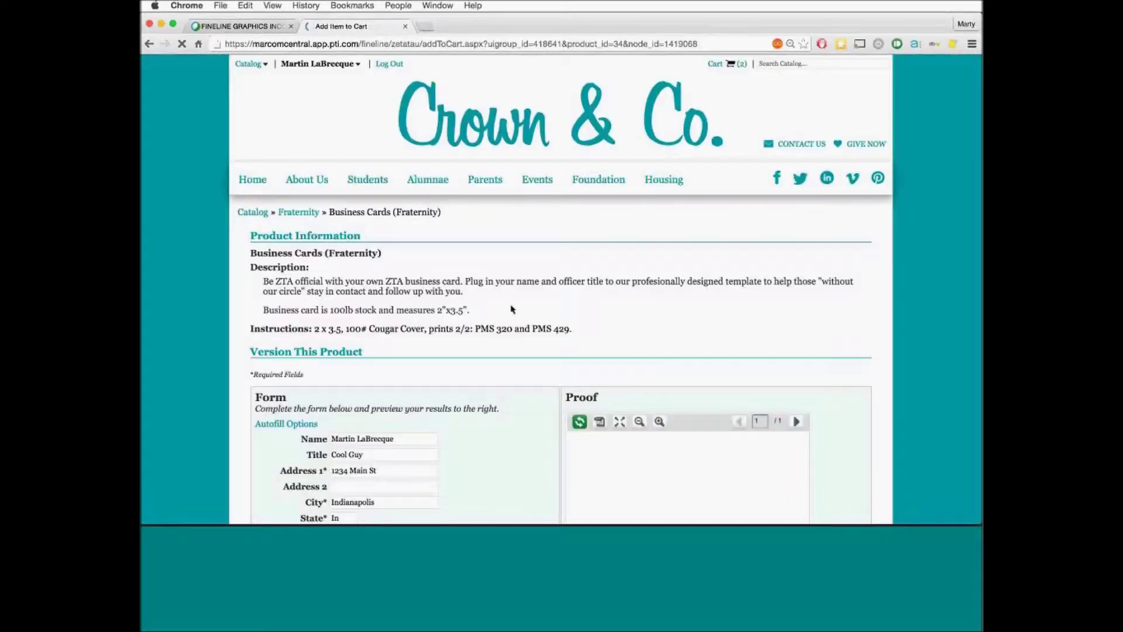
scroll(509, 308, down, 5)
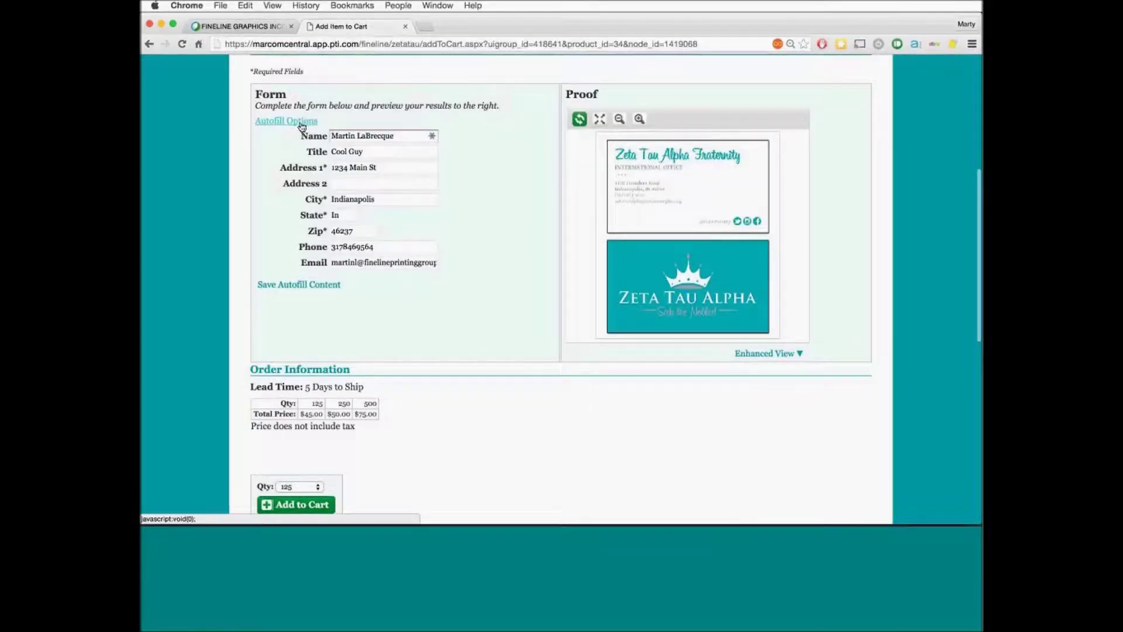
click(301, 123)
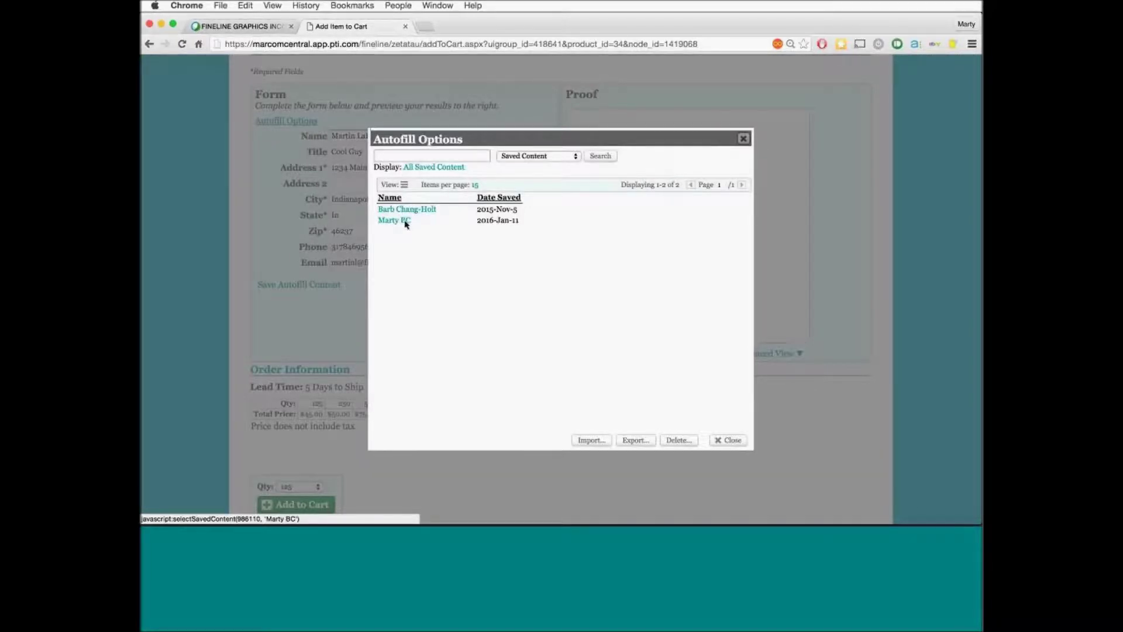
click(744, 138)
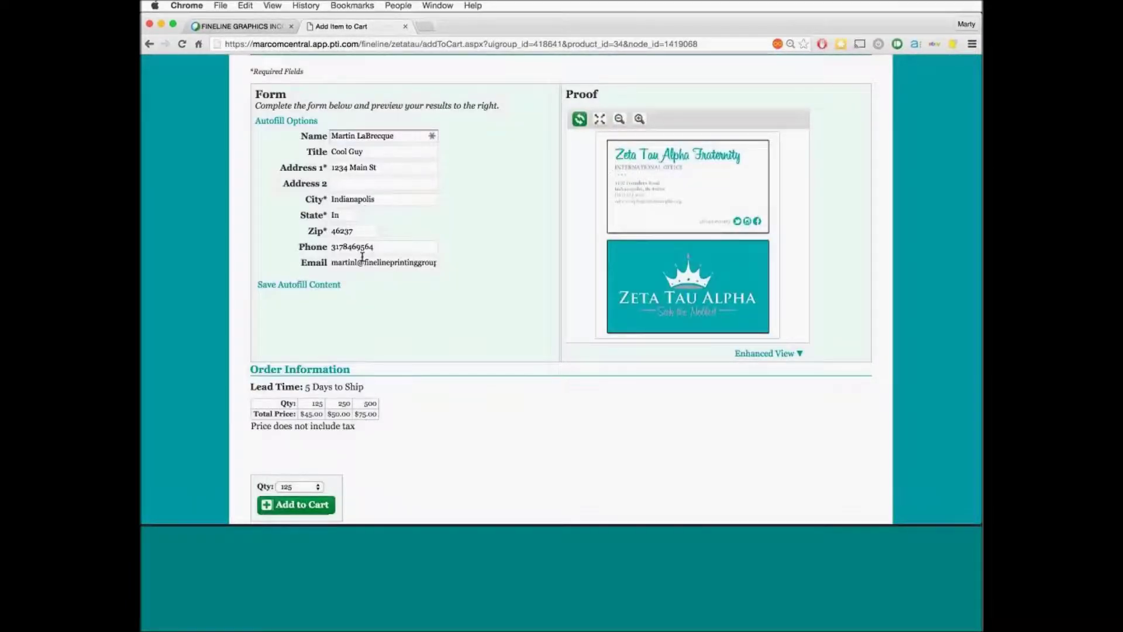
Change the phone number's last digit to 5, then dismiss the preview-required warning on Add to Cart
click(381, 247)
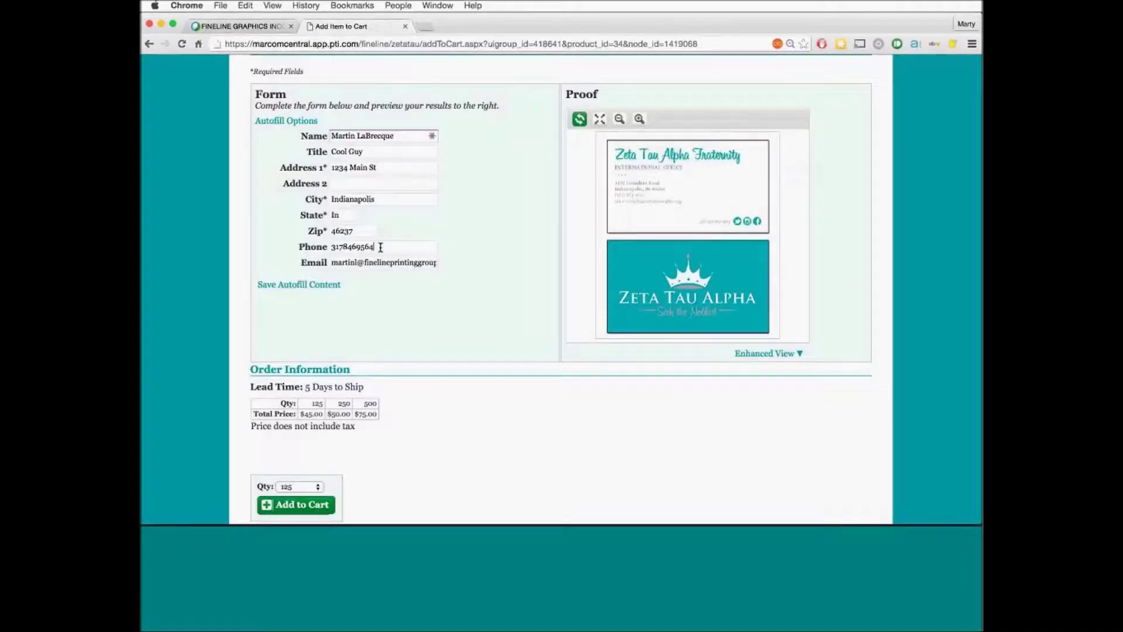
key(BackSpace)
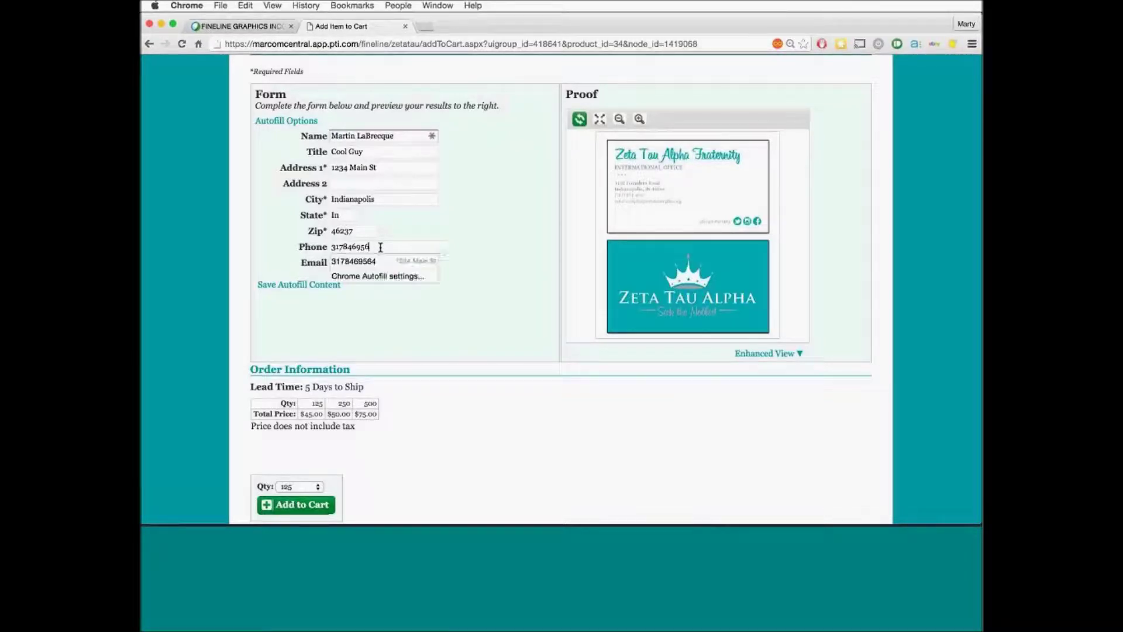
text(5)
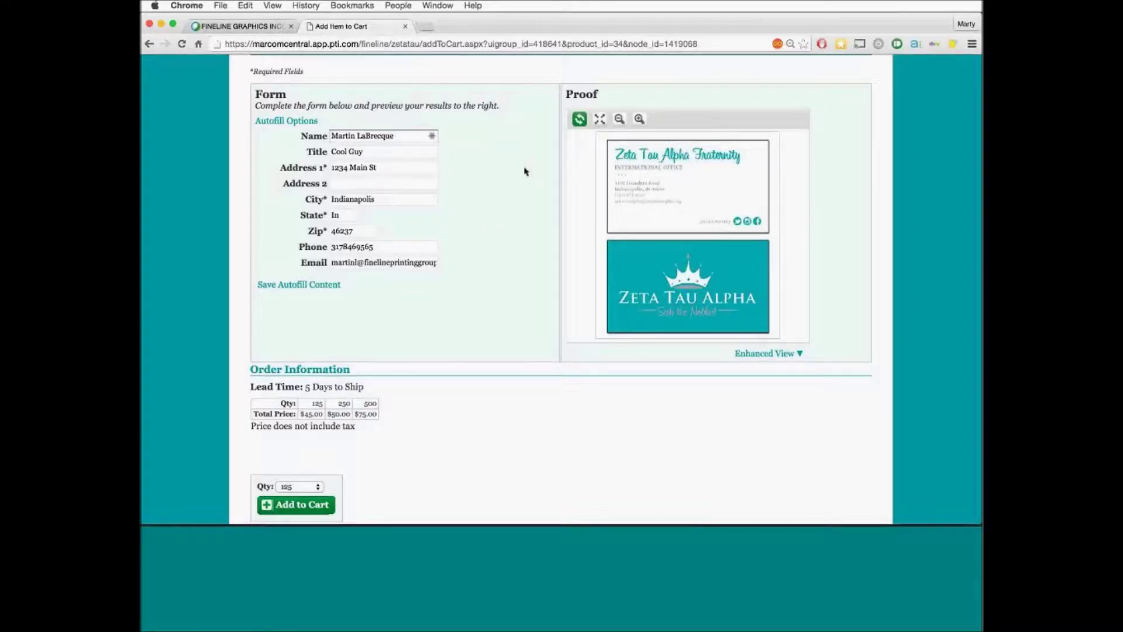
click(304, 502)
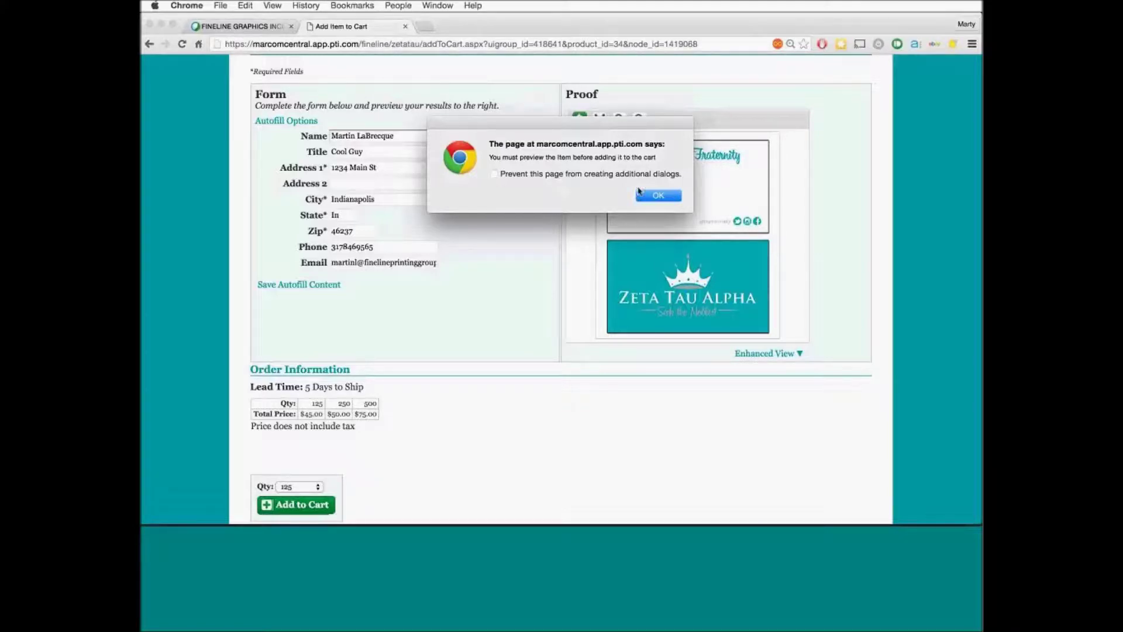
click(648, 195)
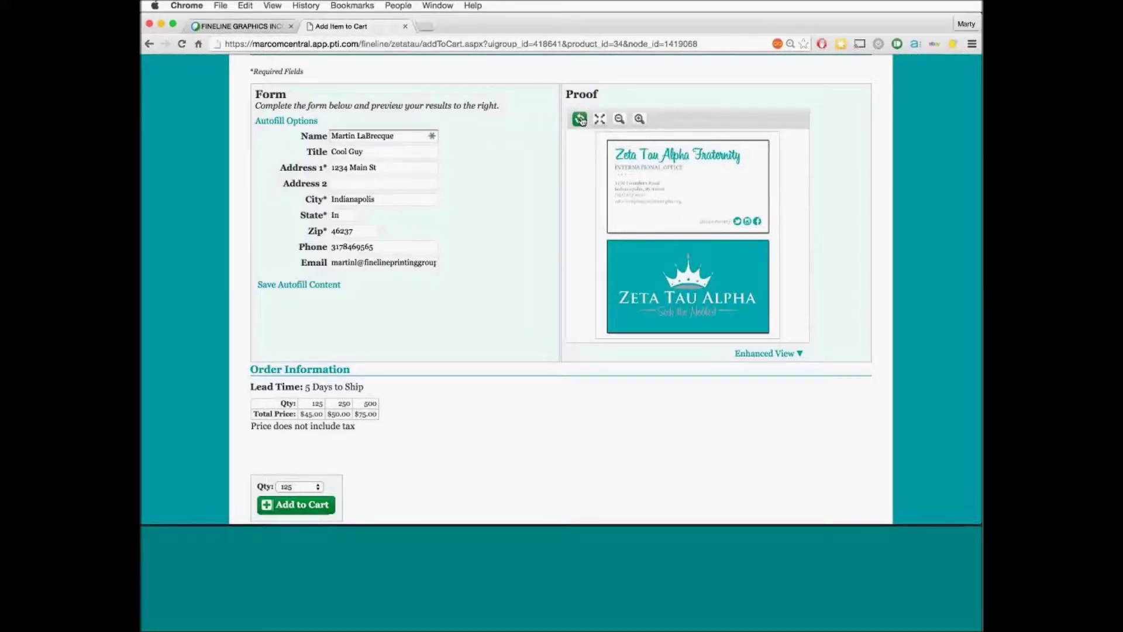
Refresh the proof and look at the back and front of the business card
click(580, 119)
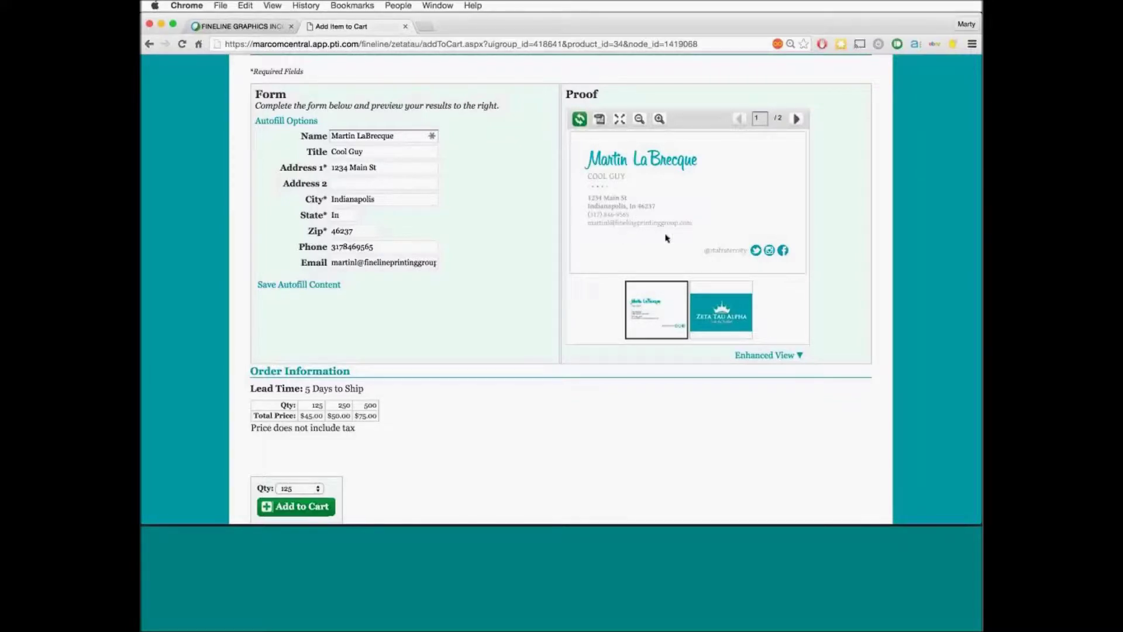
click(715, 316)
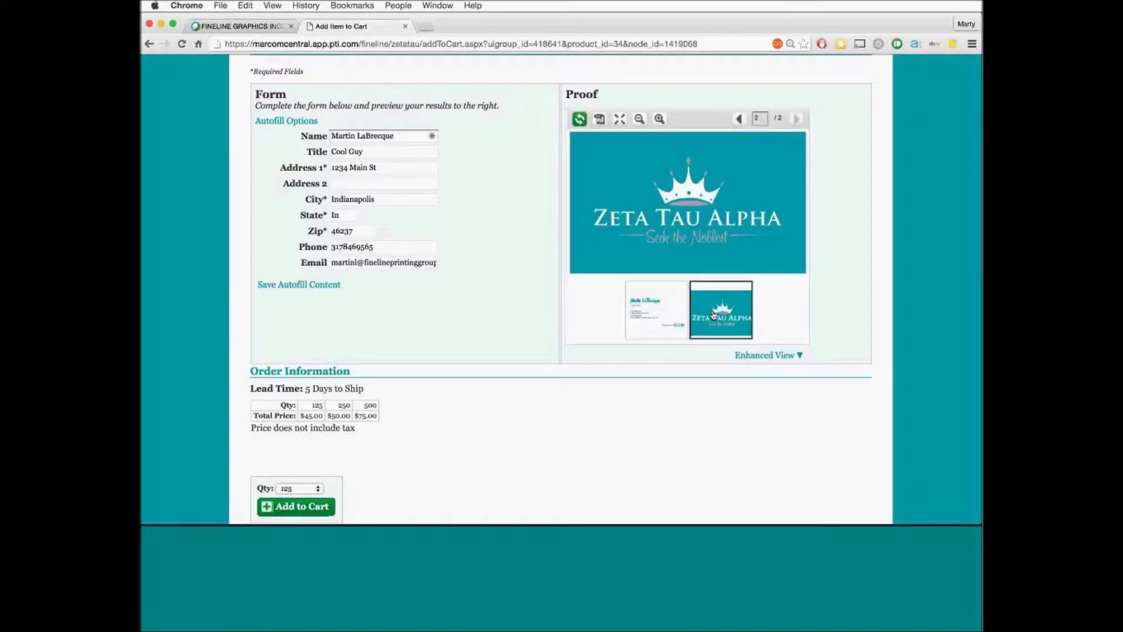
click(658, 311)
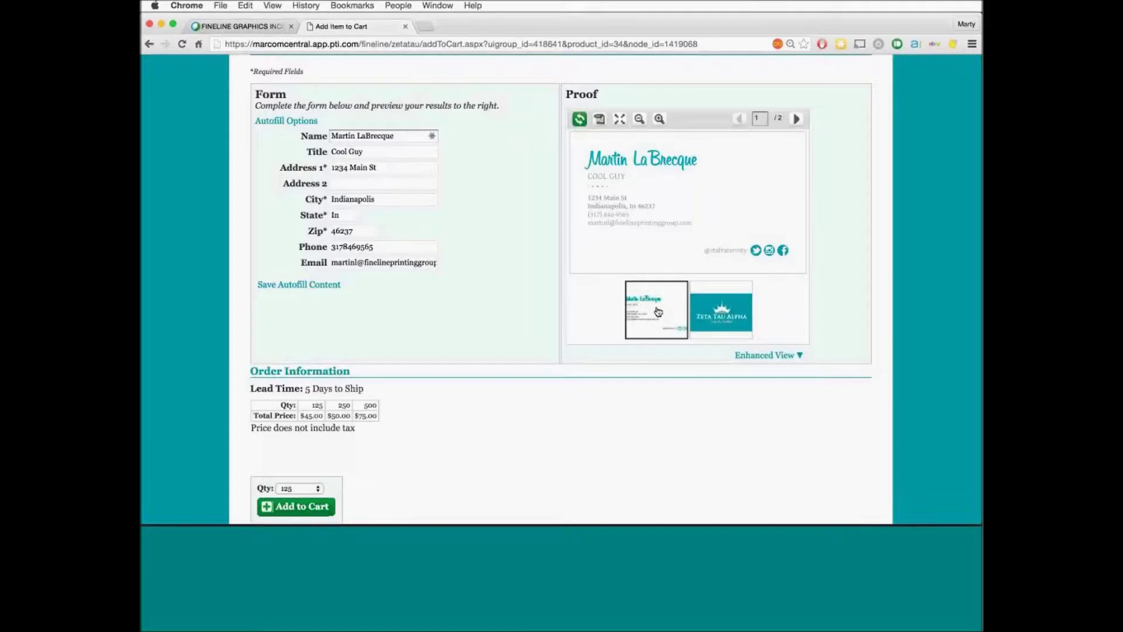
Zoom into the proof's name and address text, pan to the full name, and zoom out
click(627, 194)
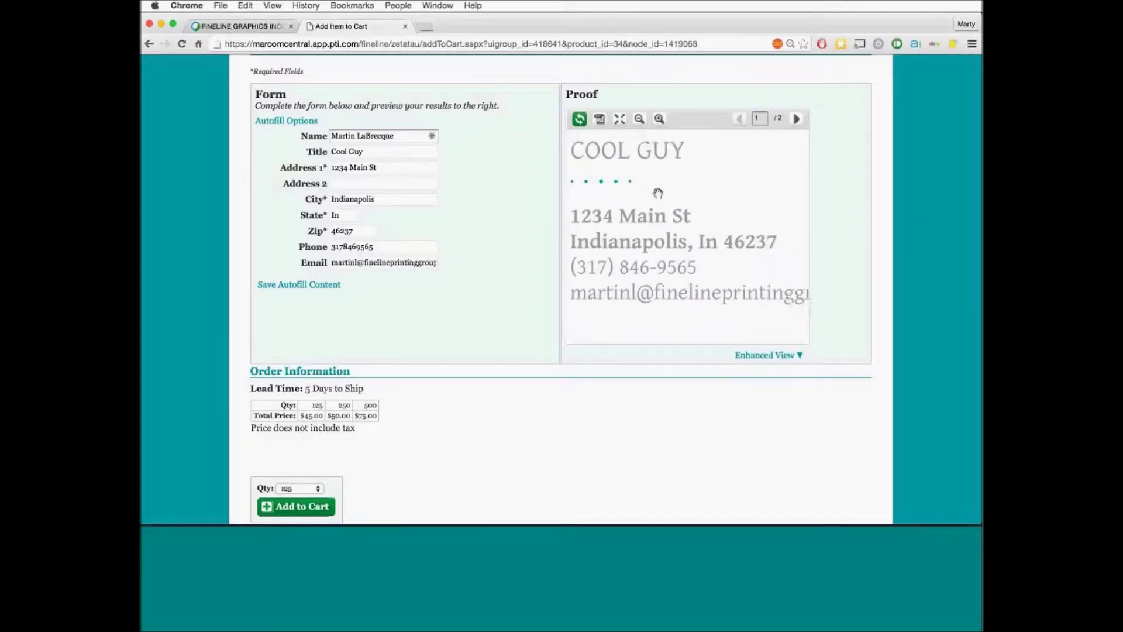
click(647, 218)
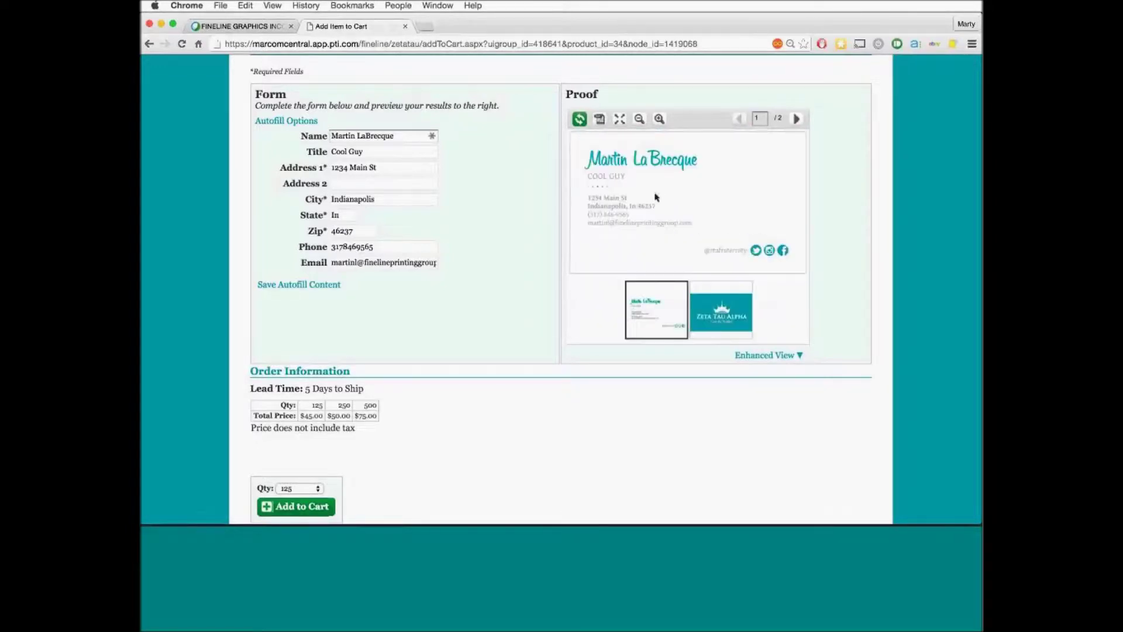
click(637, 157)
drag(638, 157, 671, 204)
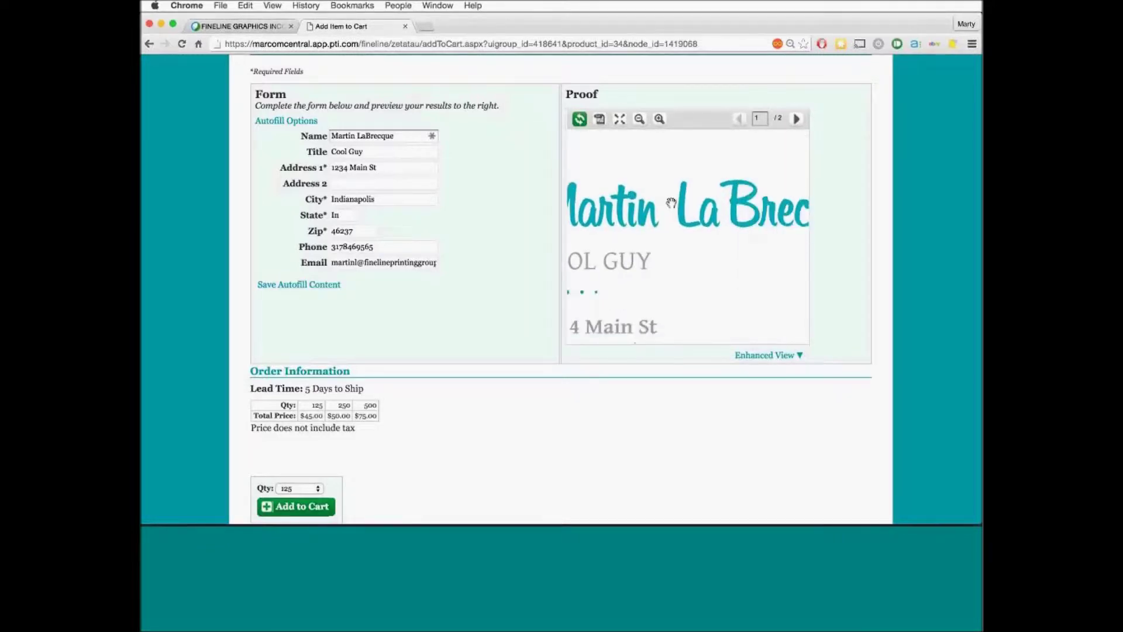
click(670, 203)
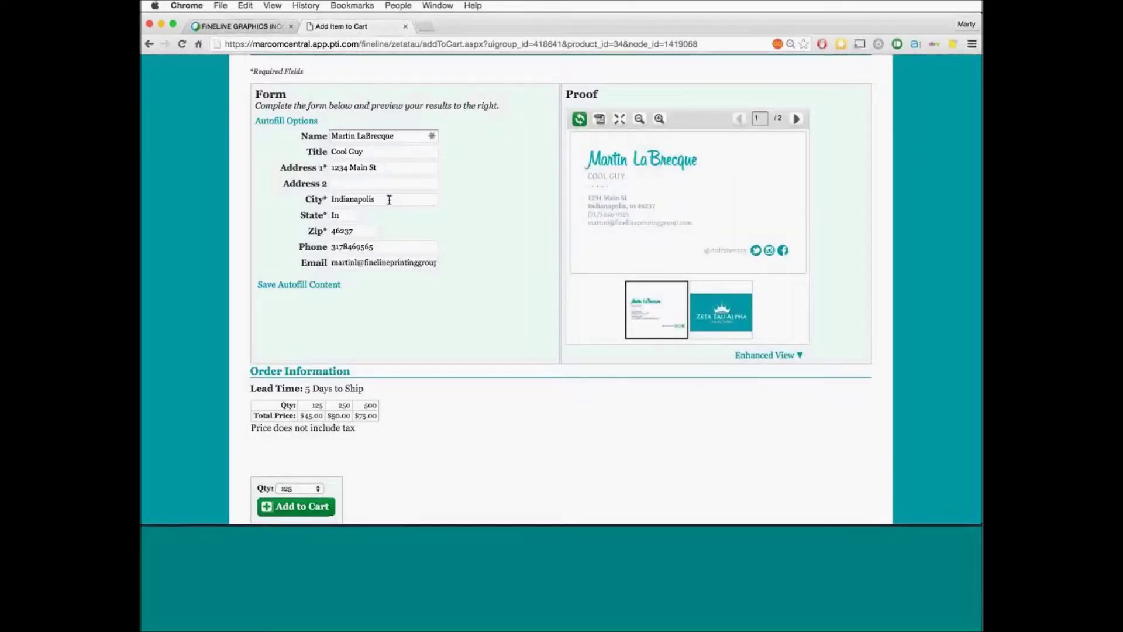
Replace the city Indianapolis with Carmel and regenerate the proof
double_click(345, 198)
text(Carmel)
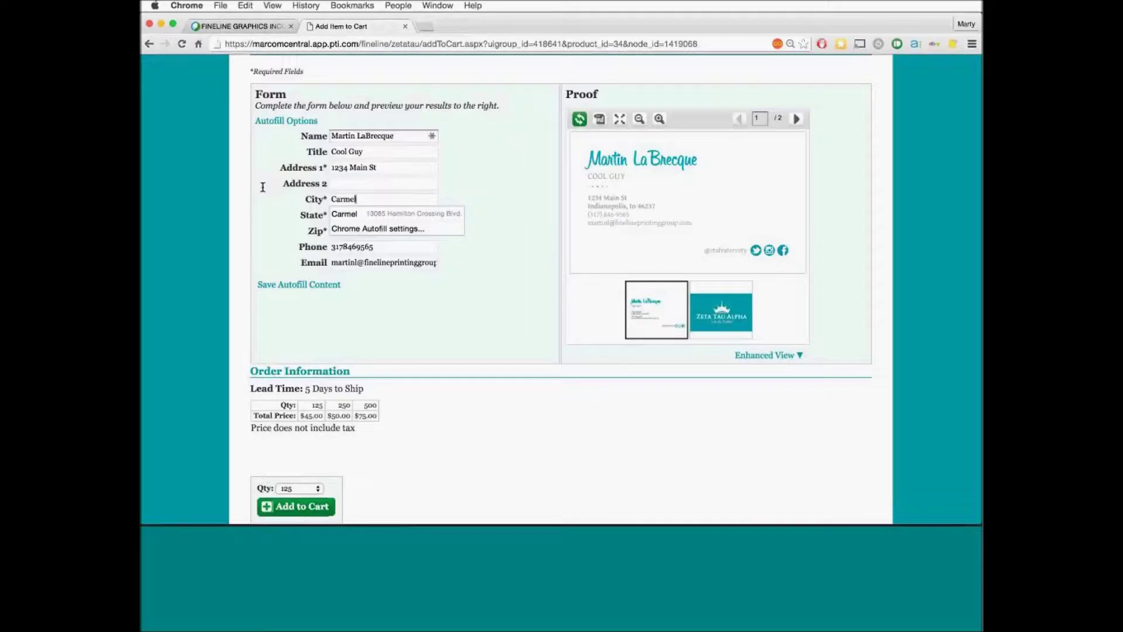
key(Down)
key(Return)
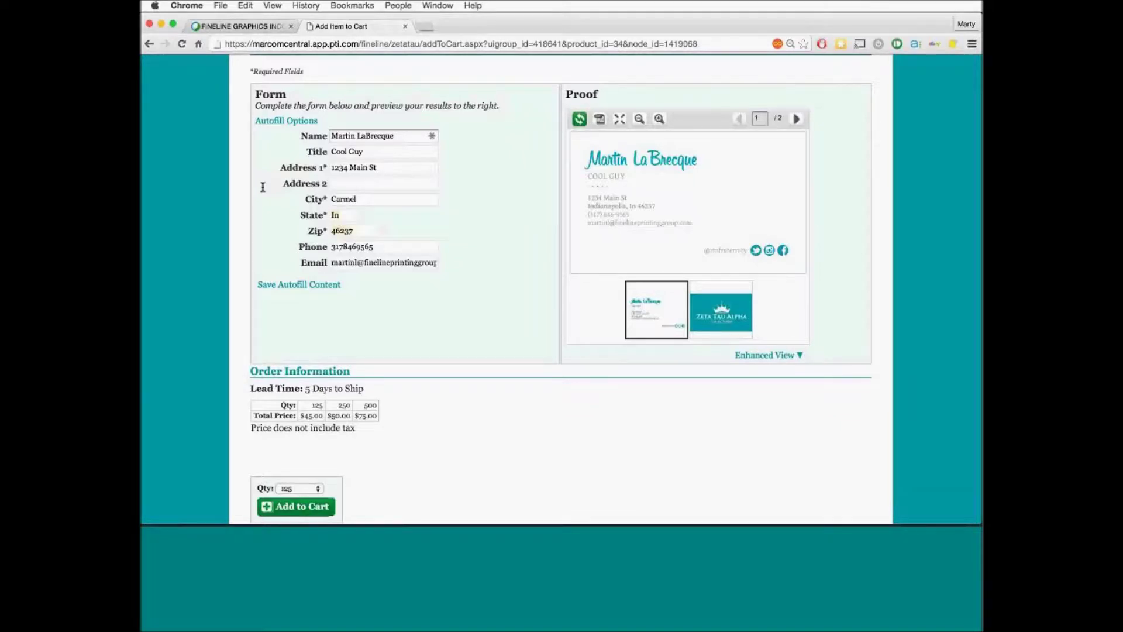
click(580, 120)
Set the business card quantity to 250 and add them to the cart
scroll(372, 299, down, 3)
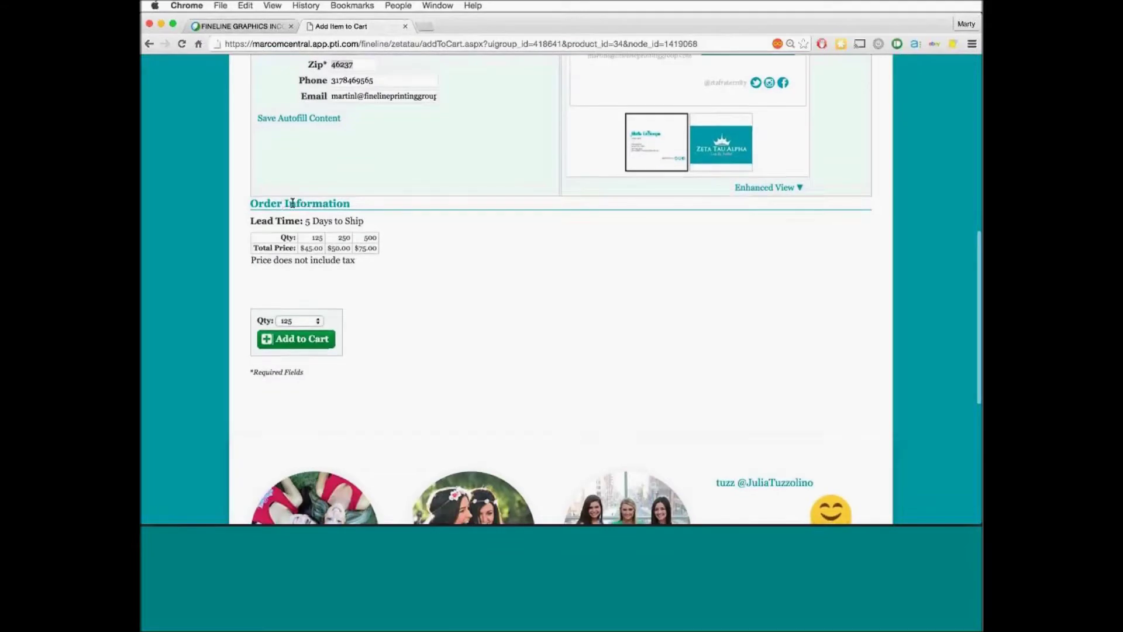
scroll(296, 216, up, 6)
scroll(297, 217, down, 3)
scroll(297, 246, down, 2)
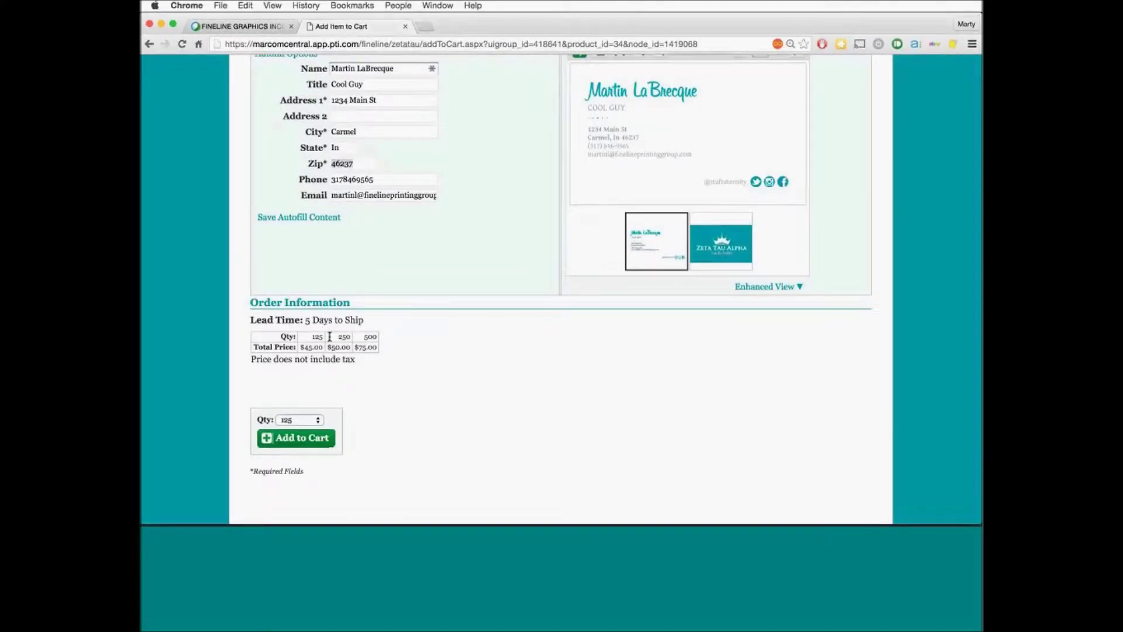
click(308, 422)
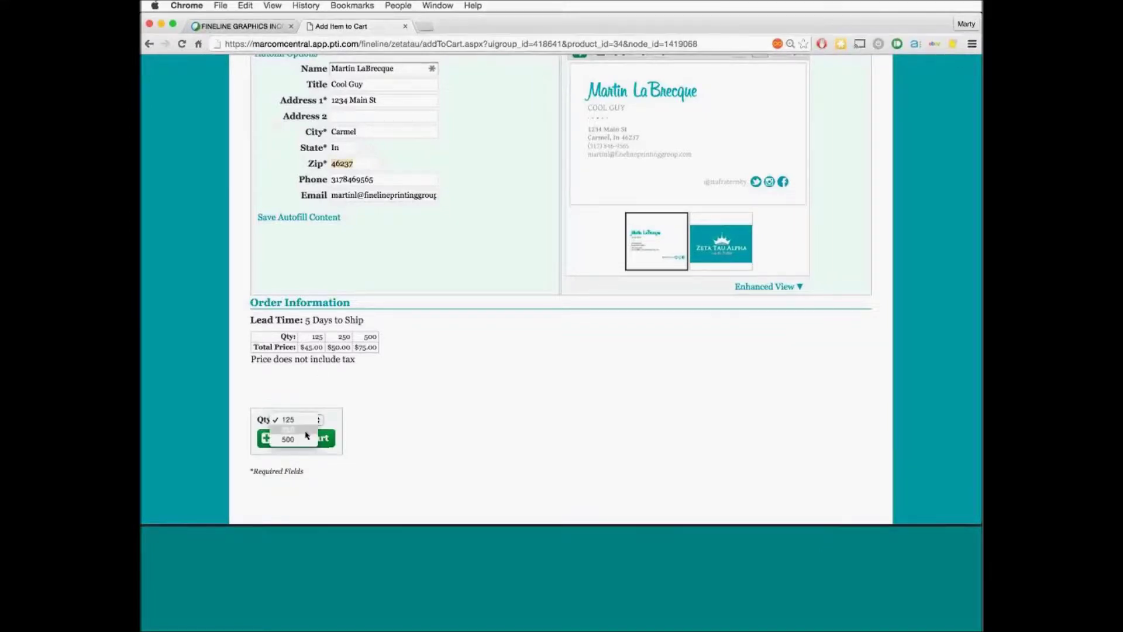
click(306, 431)
click(303, 446)
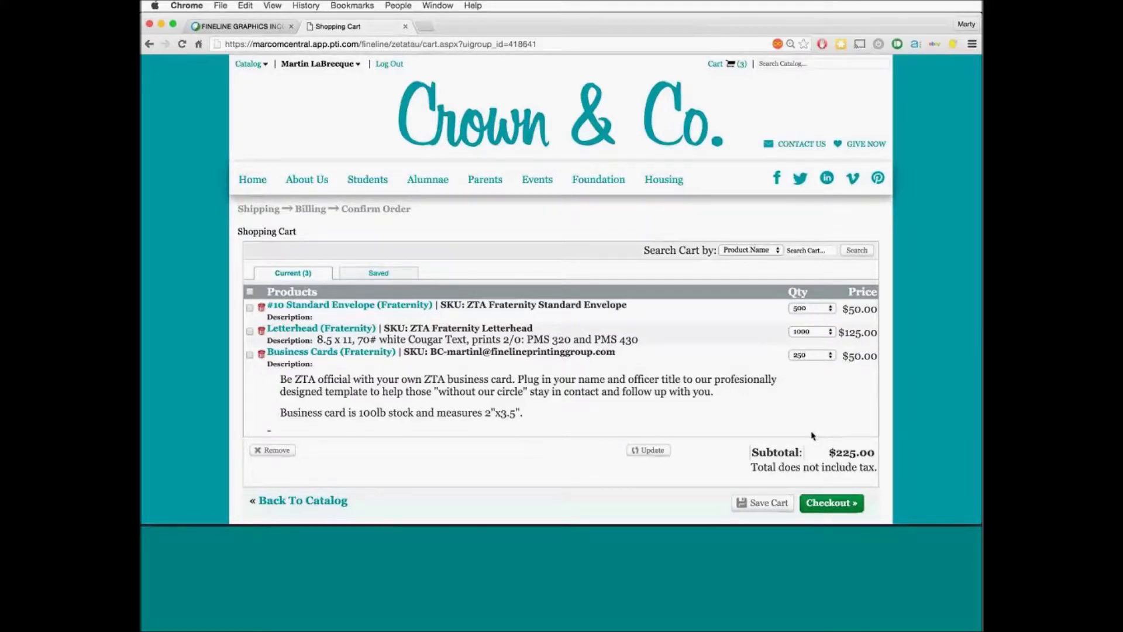
Cut the letterhead to 500, update the cart to a $165.00 subtotal, and begin checkout
scroll(812, 436, down, 3)
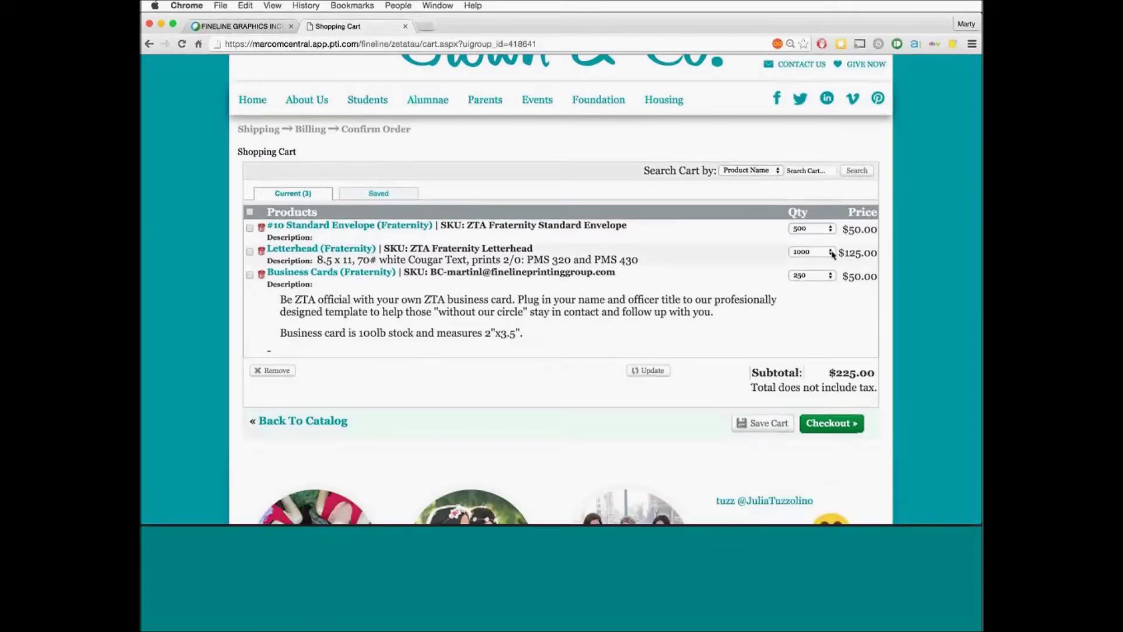
click(832, 253)
click(826, 244)
click(640, 373)
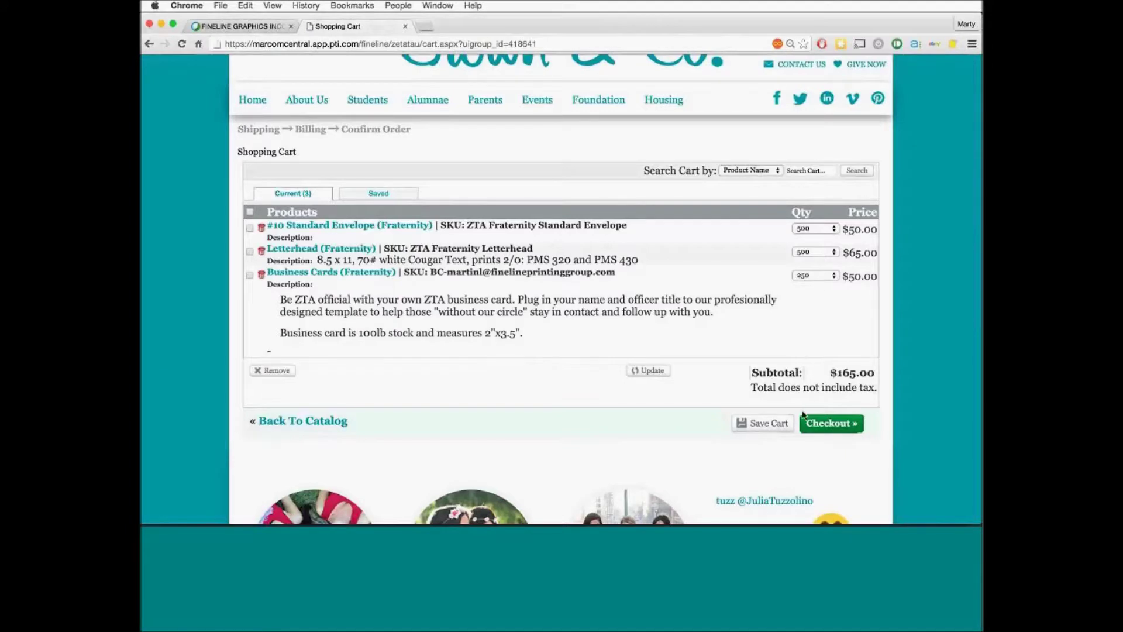
click(822, 424)
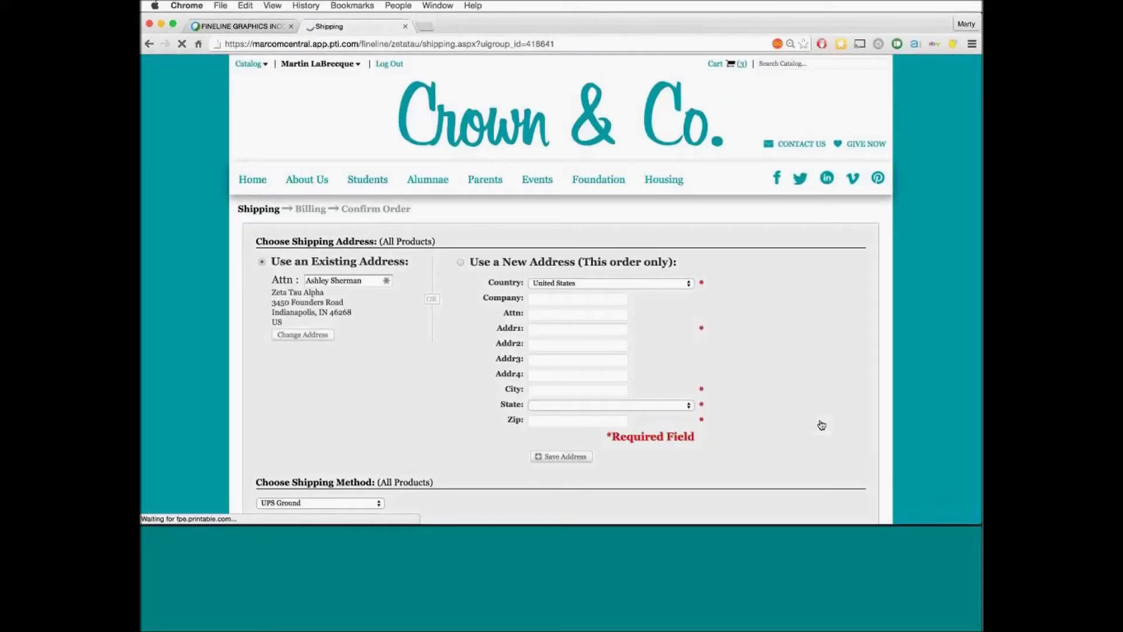
Scroll down the Shipping page to see the three products going UPS Ground
scroll(822, 426, down, 5)
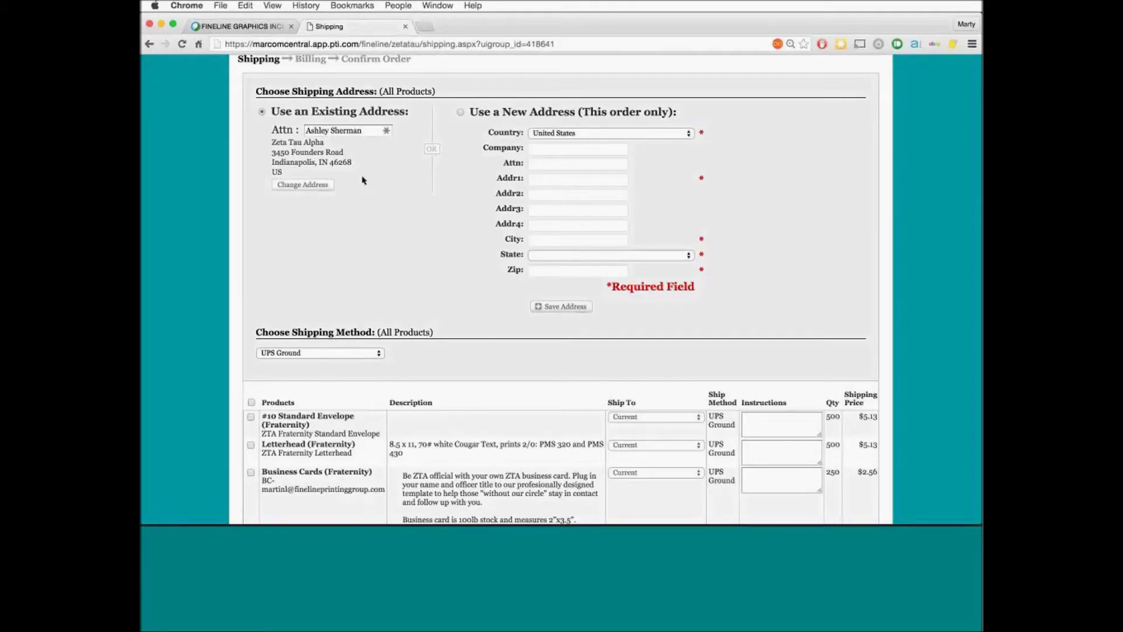
Choose a one-time new shipping address and fill it from the saved Fineline Printing Group entry
click(461, 112)
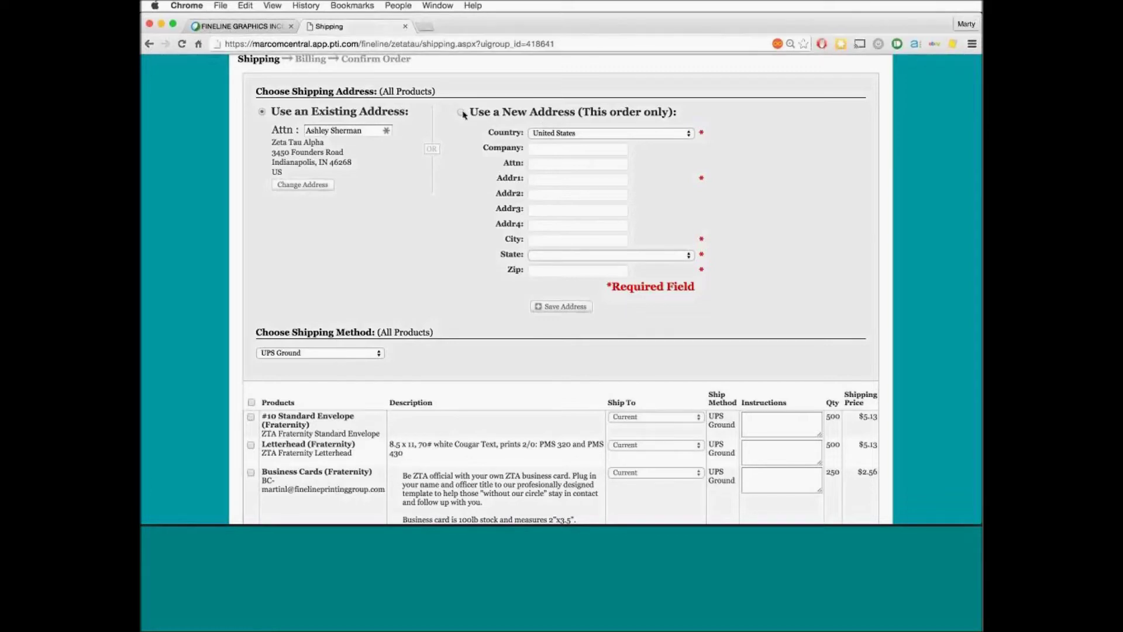
click(542, 155)
text(Fine)
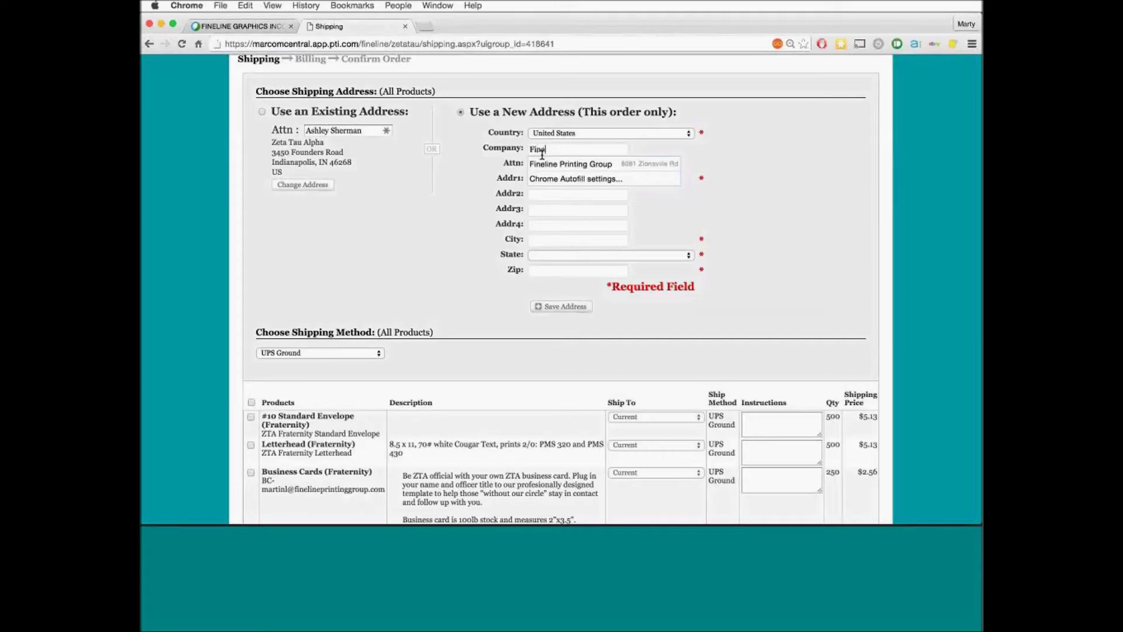
key(Down)
key(Return)
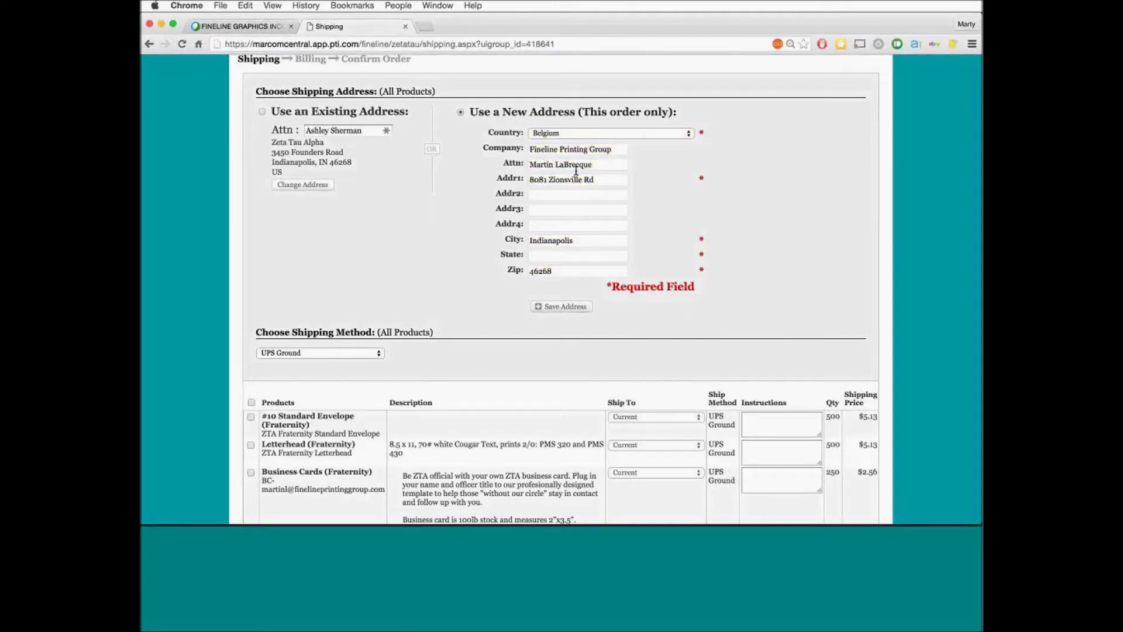
Check the Attn name and set the shipping state to IN
click(609, 170)
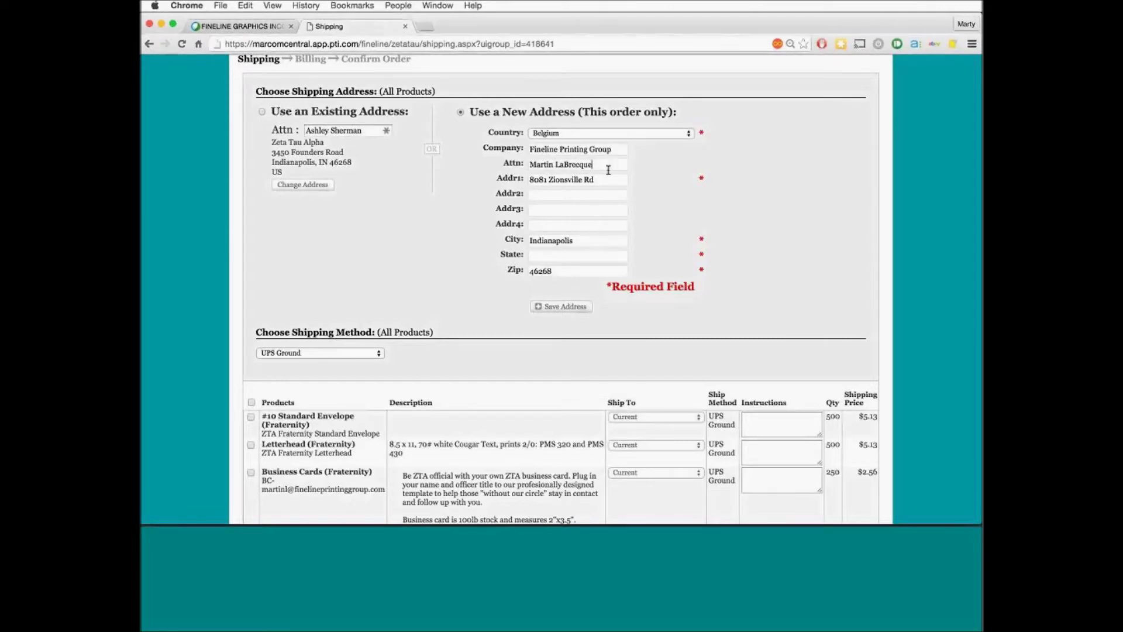
click(564, 260)
text(IN)
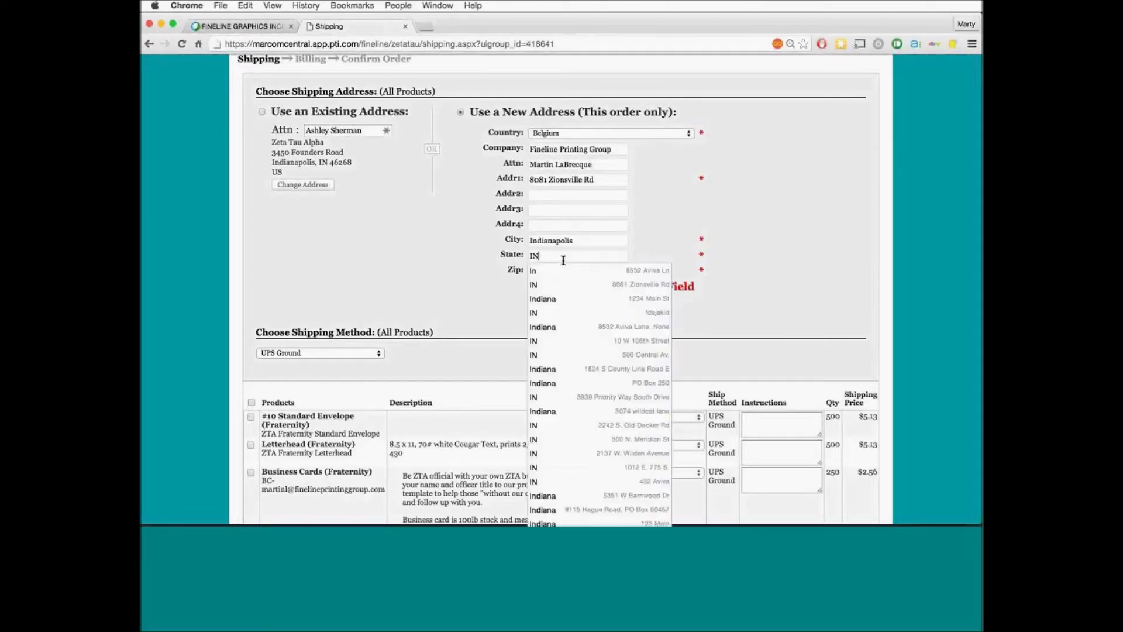
click(496, 268)
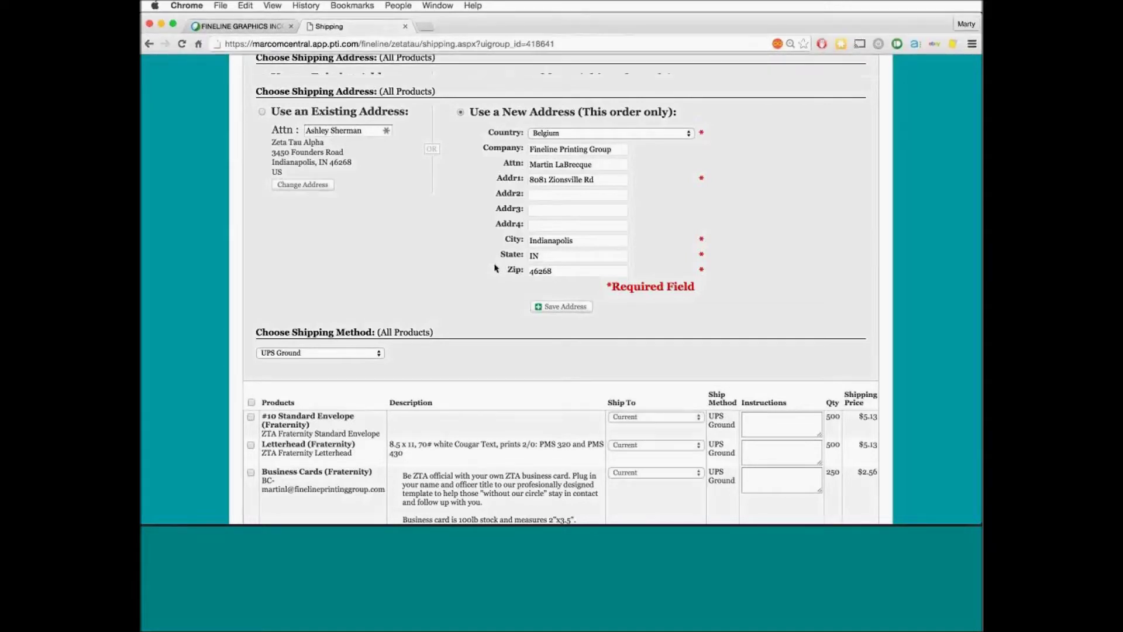
scroll(497, 268, down, 2)
click(554, 263)
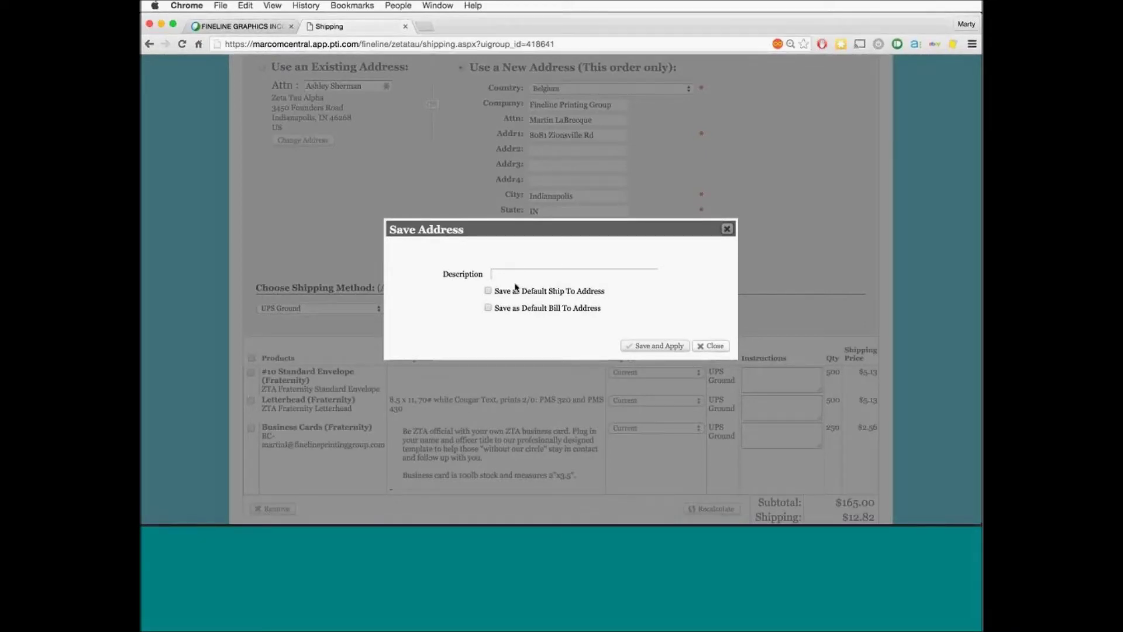
click(727, 230)
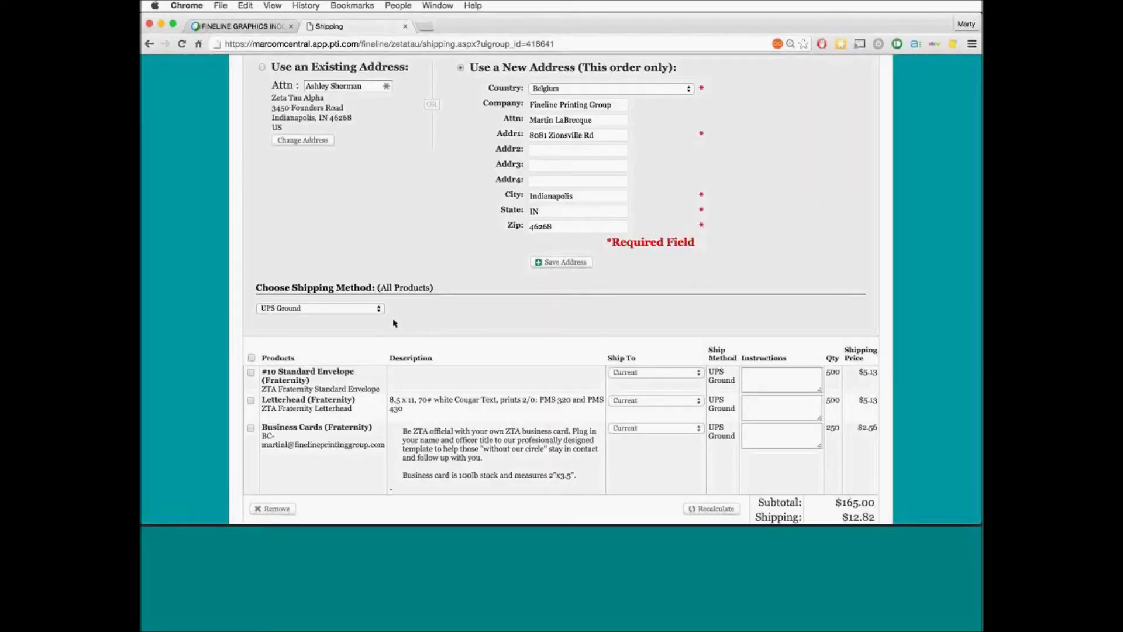
click(379, 310)
click(379, 310)
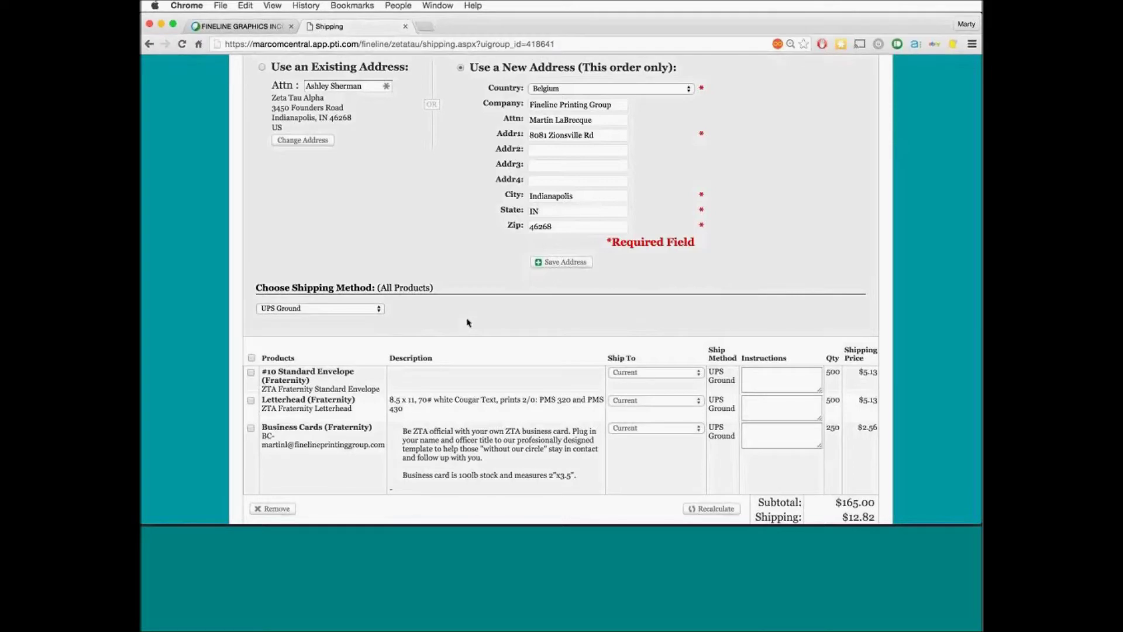
scroll(468, 322, down, 3)
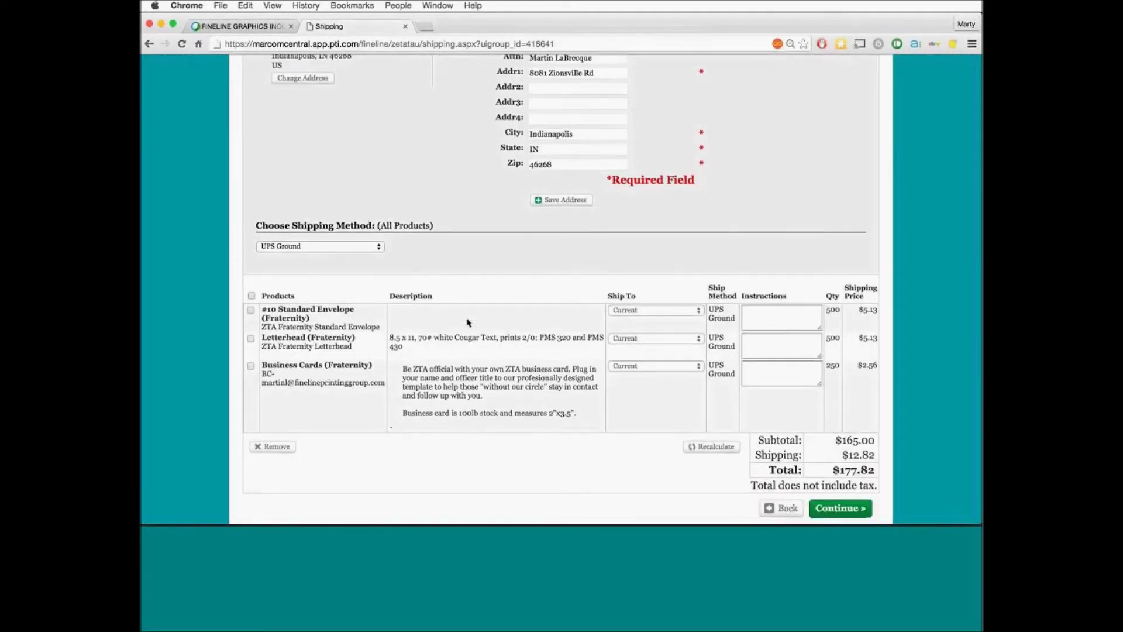
scroll(468, 323, down, 2)
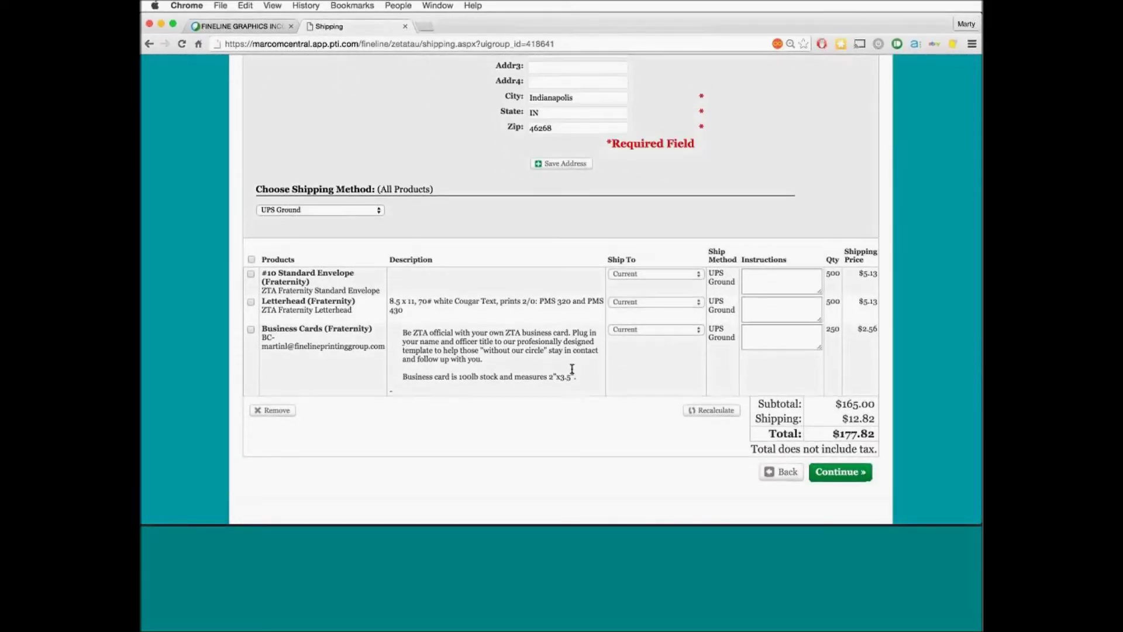
Continue to Billing, select Use Shipping Address, and advance to the Confirm Order page
click(840, 471)
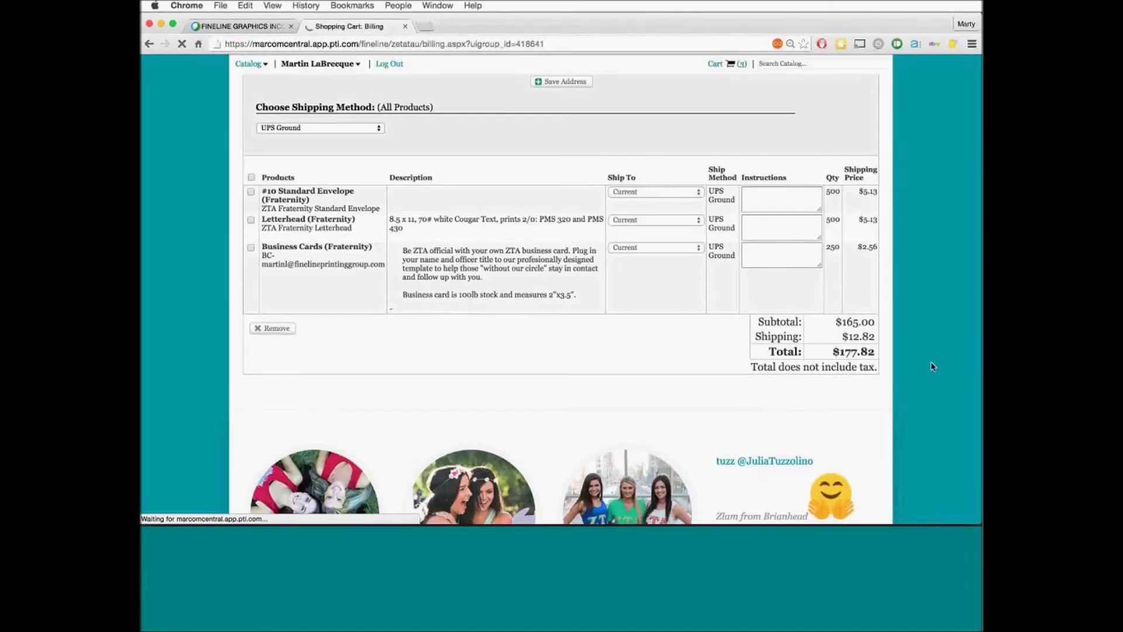
scroll(932, 366, down, 10)
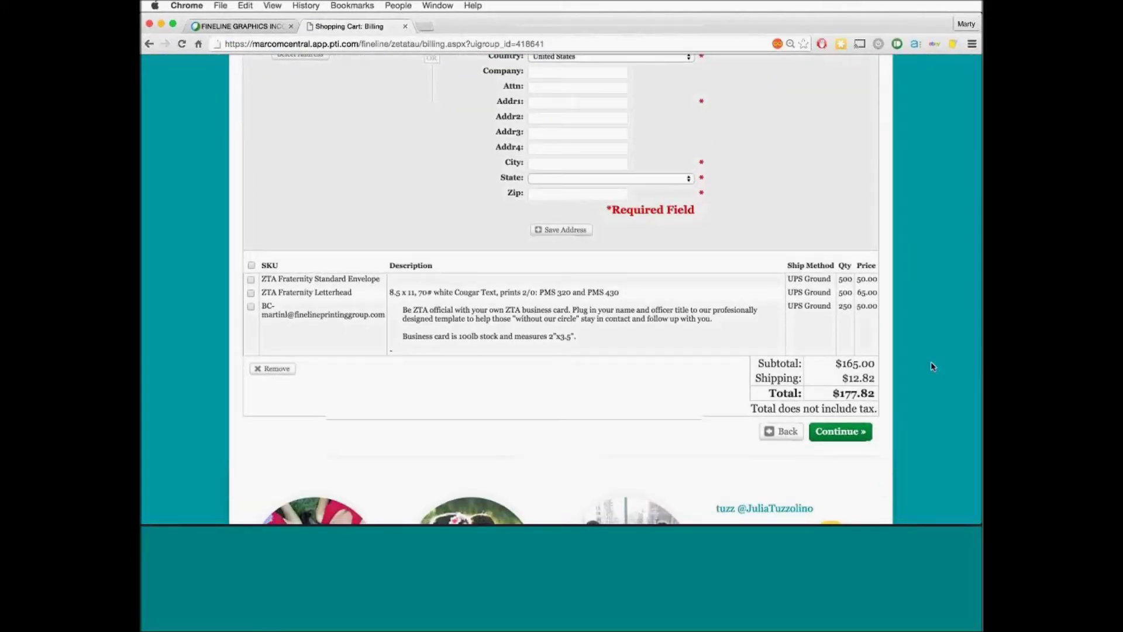
scroll(933, 366, up, 5)
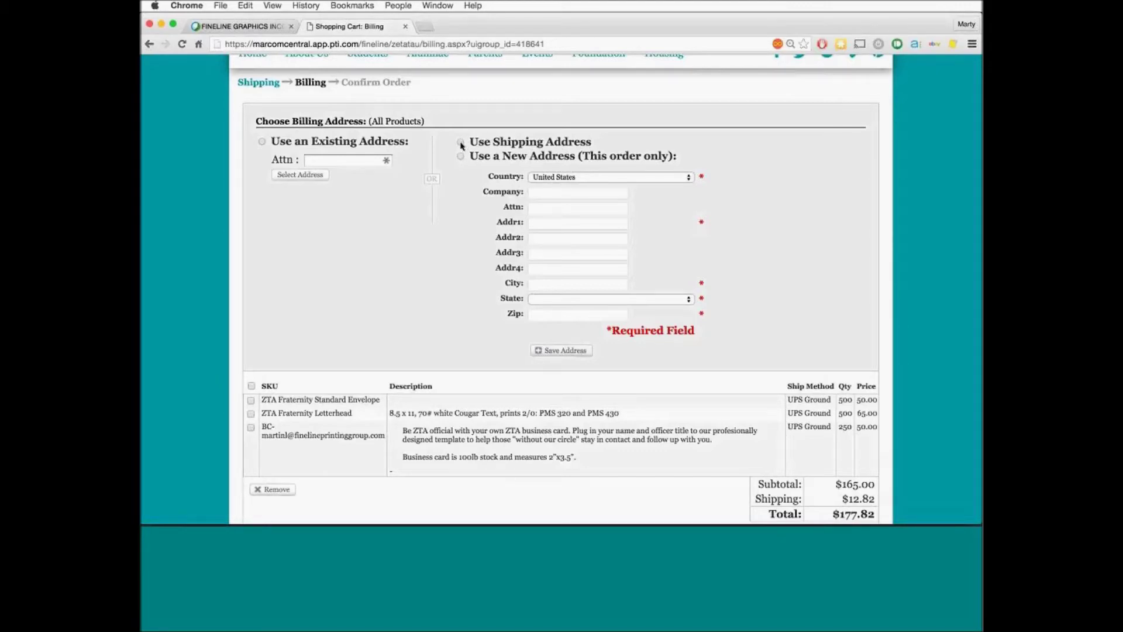
click(461, 142)
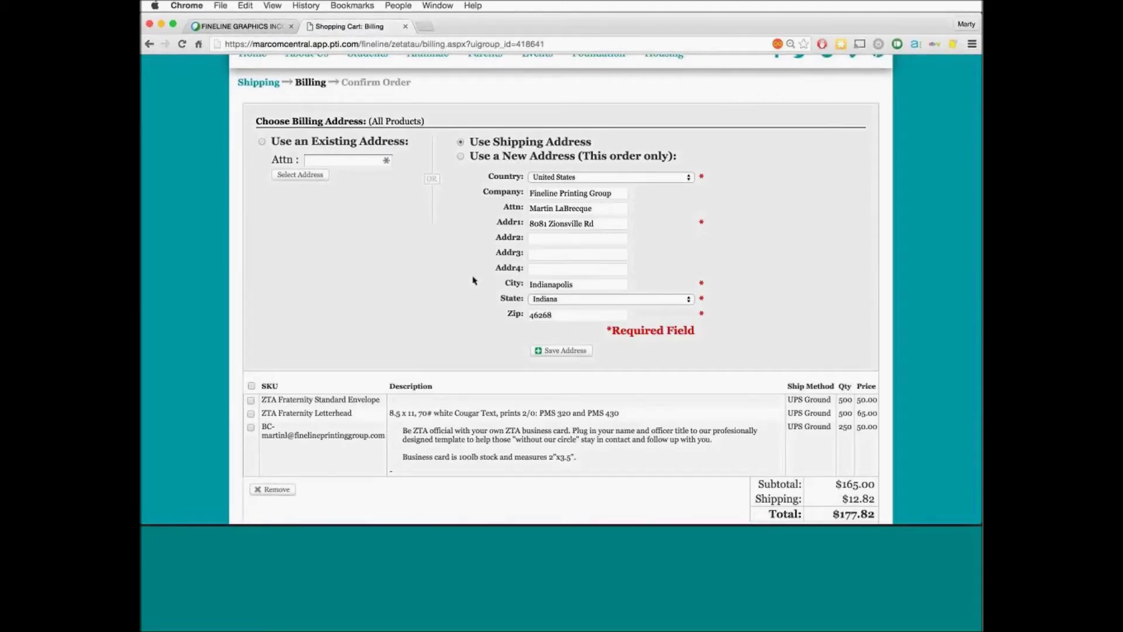
scroll(474, 281, down, 5)
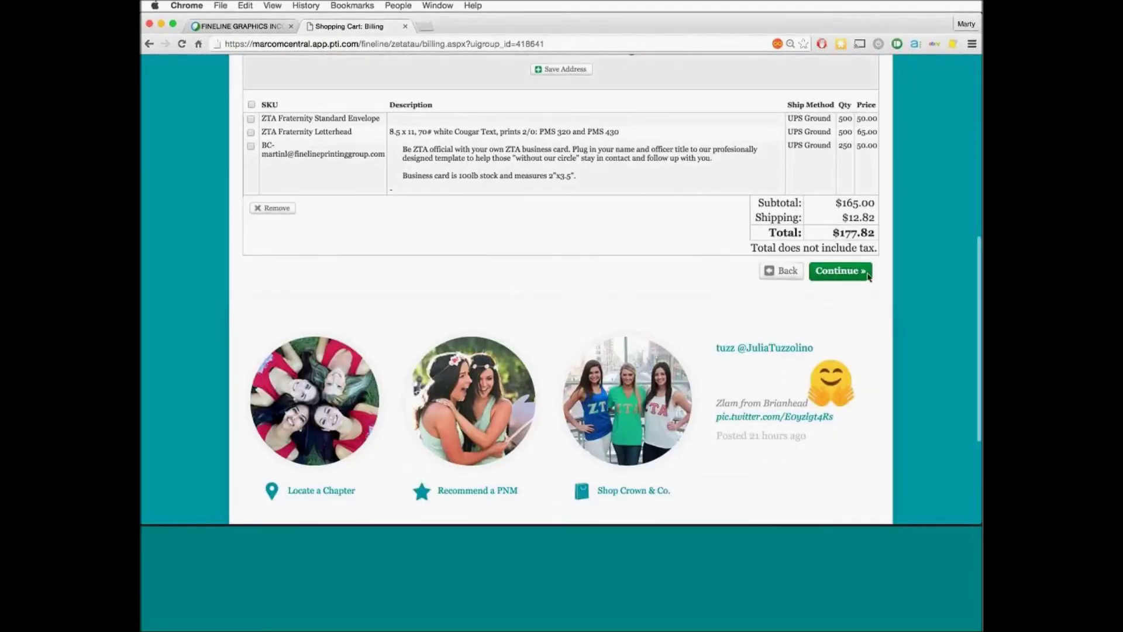
click(850, 271)
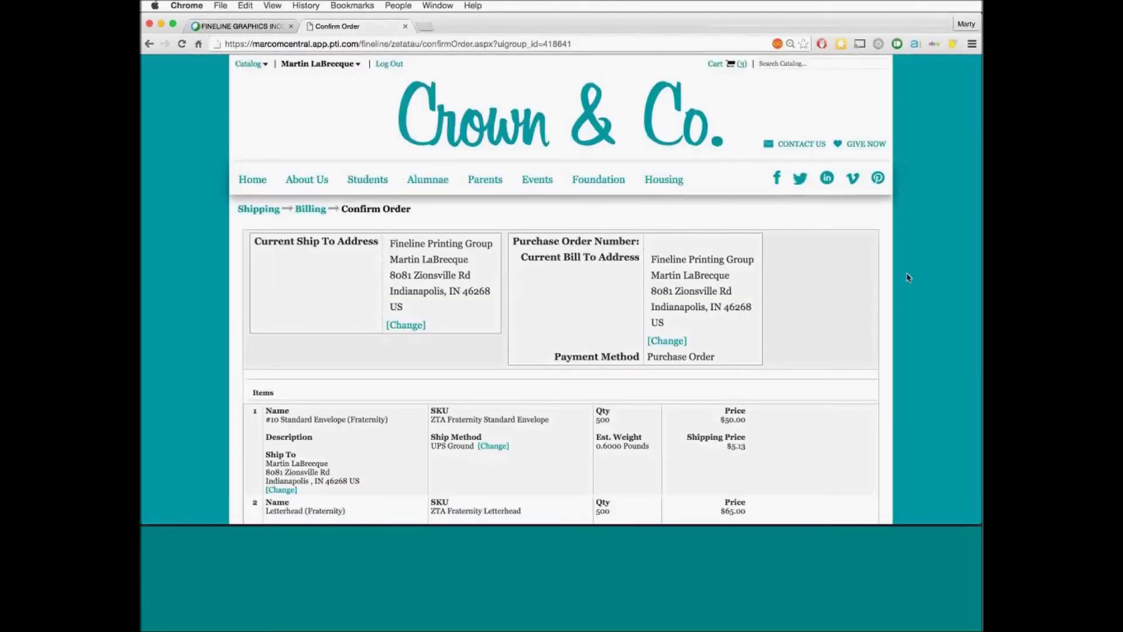
scroll(907, 277, down, 5)
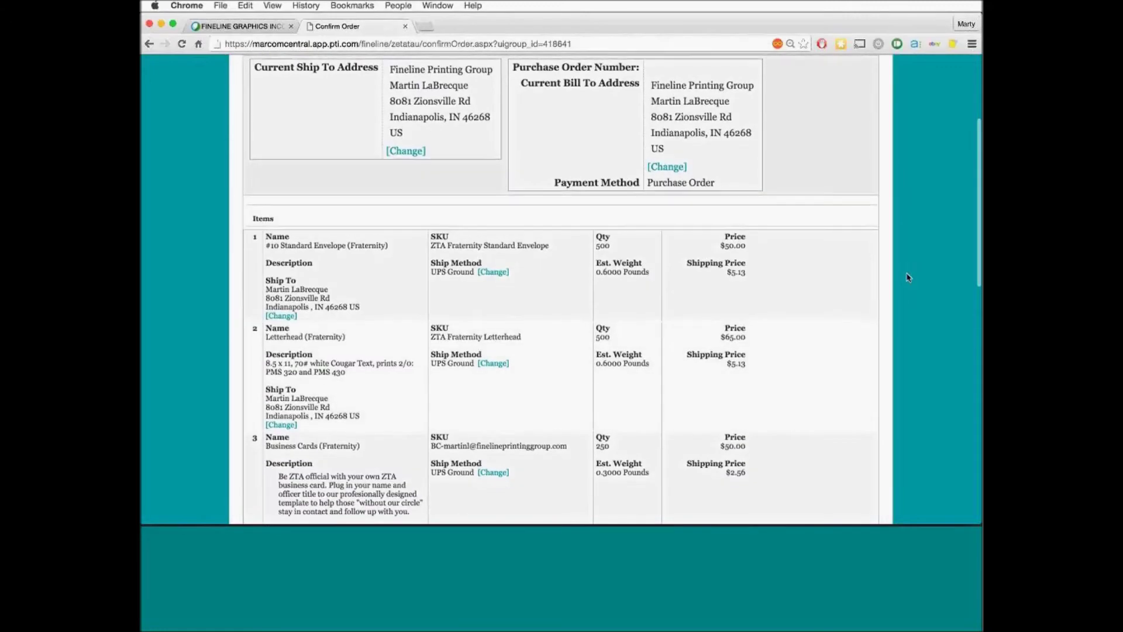
scroll(907, 277, up, 2)
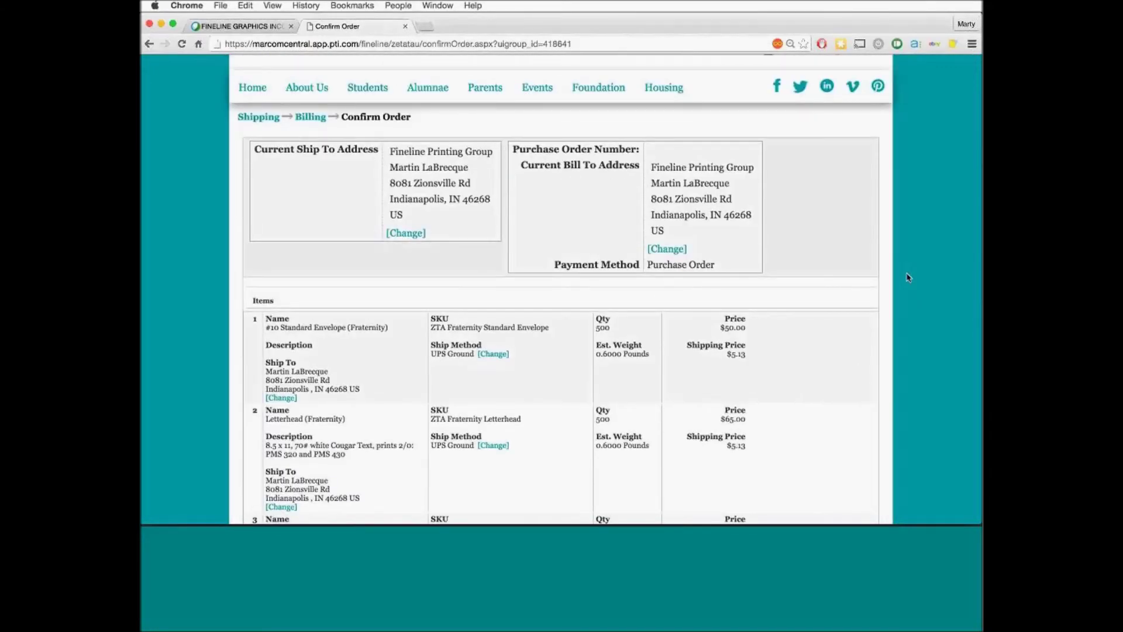
scroll(907, 278, down, 2)
scroll(907, 277, down, 5)
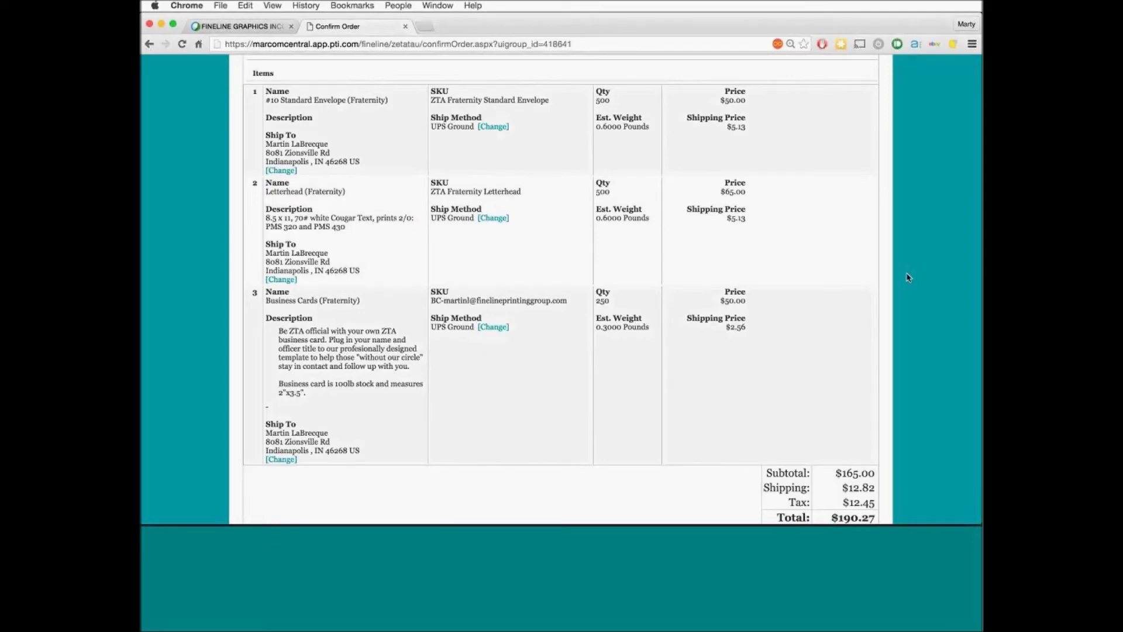
scroll(908, 277, down, 5)
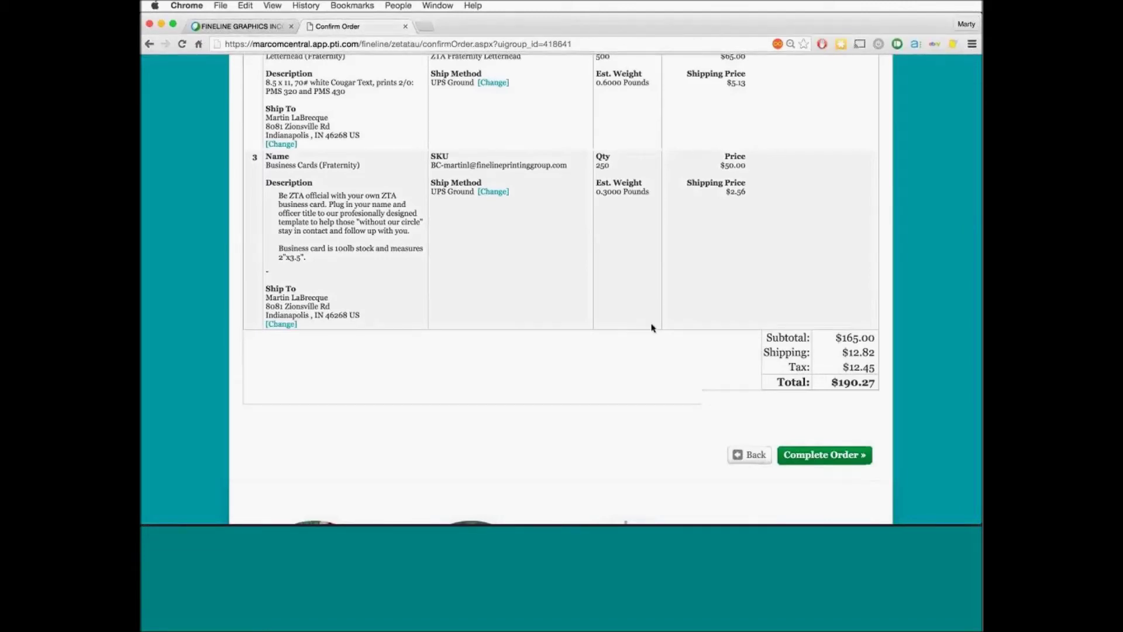
scroll(740, 341, up, 1)
scroll(742, 341, up, 4)
scroll(742, 341, down, 6)
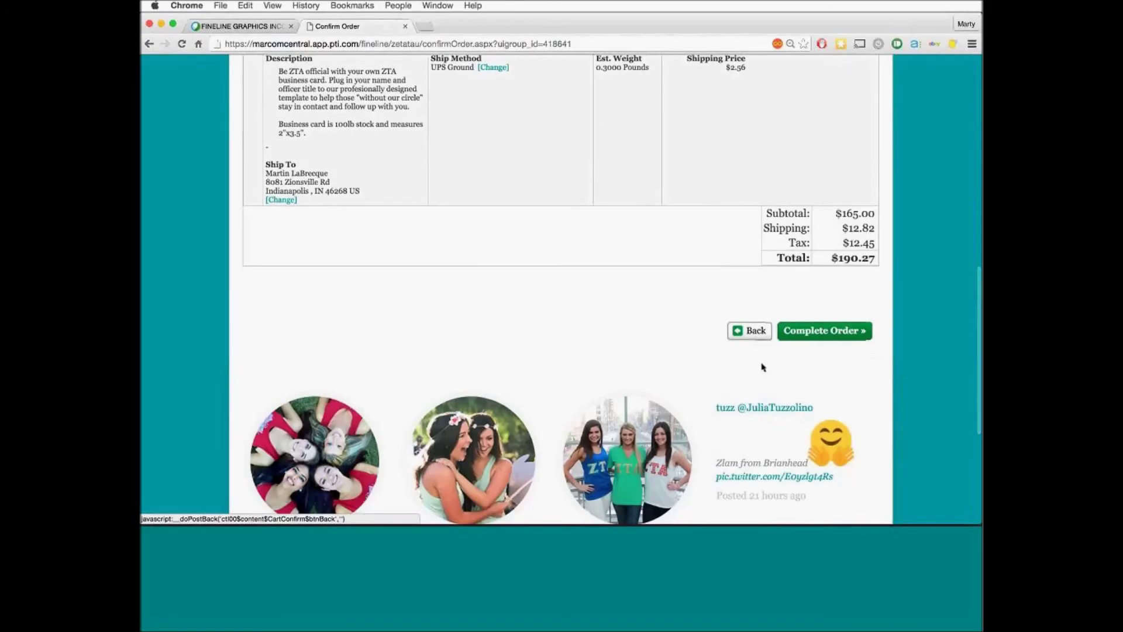
Complete the order and review the $190.27 Order Summary dated 01/11/2016
click(830, 336)
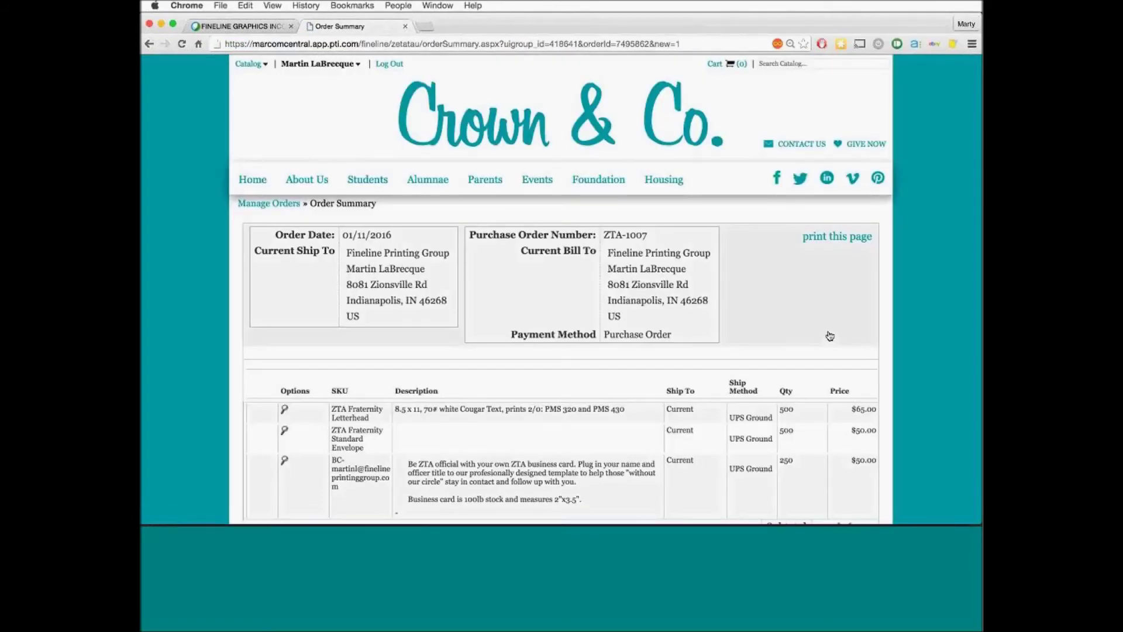
scroll(830, 336, down, 5)
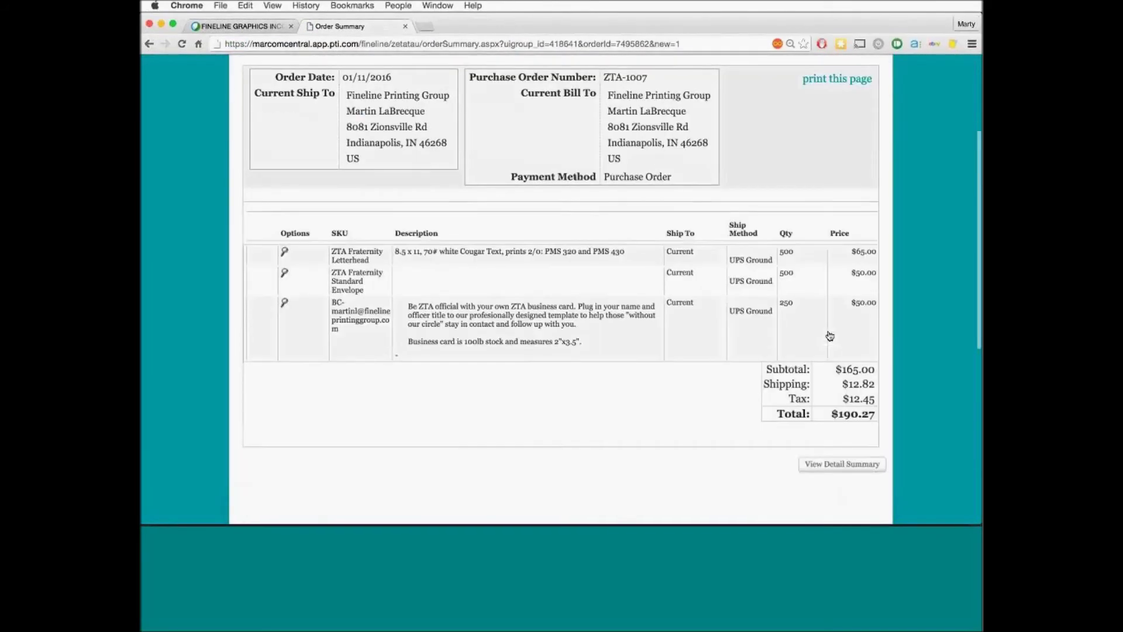
scroll(830, 336, down, 2)
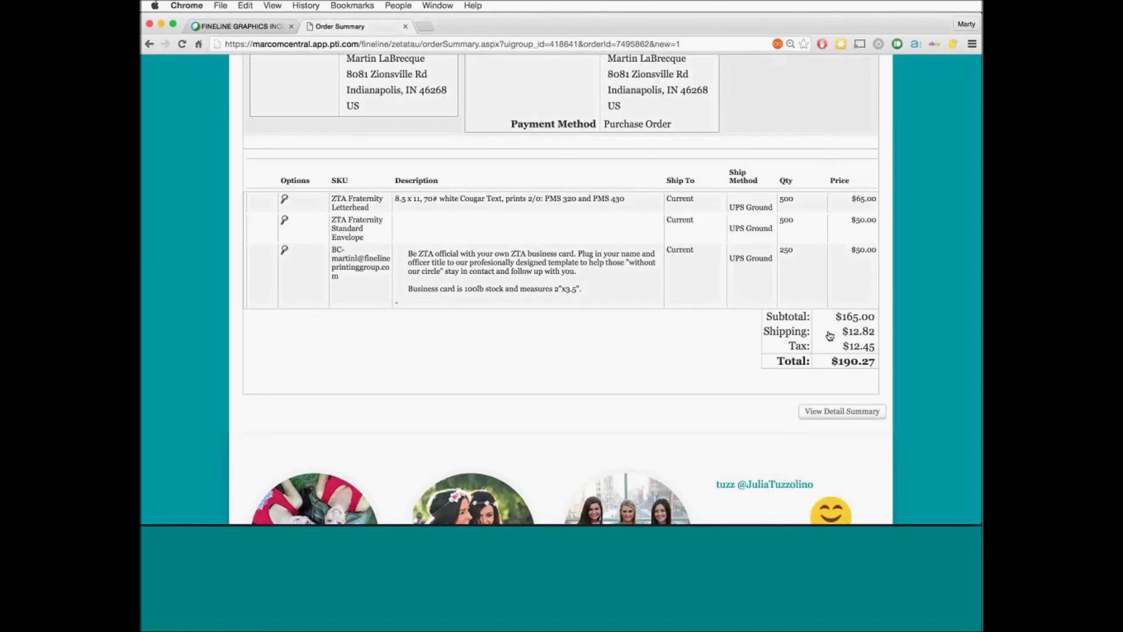
scroll(830, 335, up, 5)
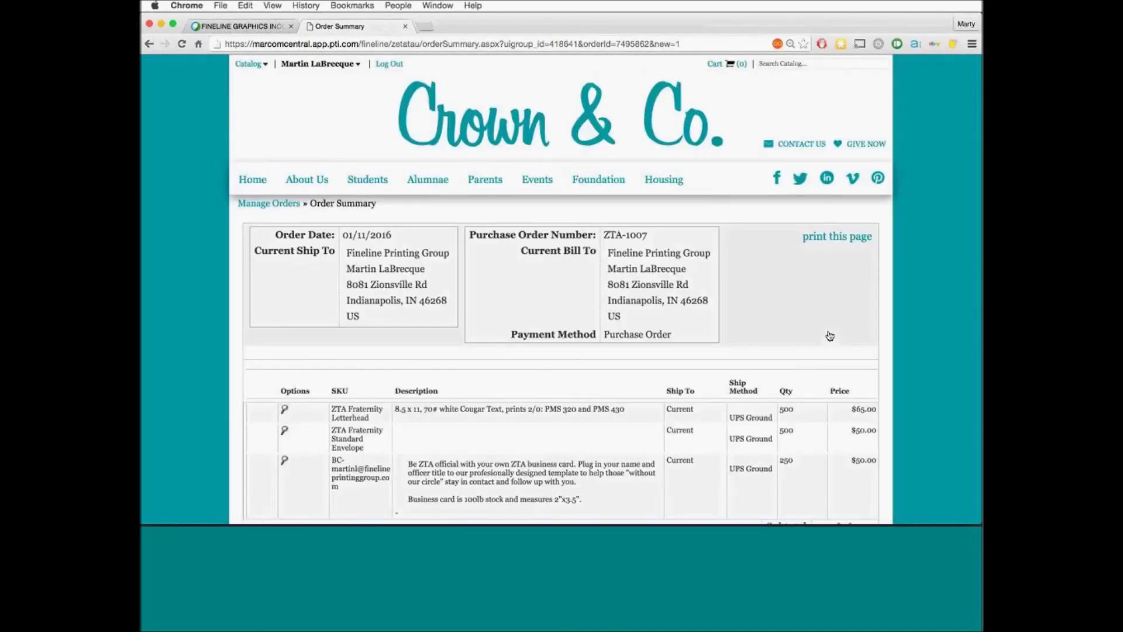
scroll(830, 336, down, 3)
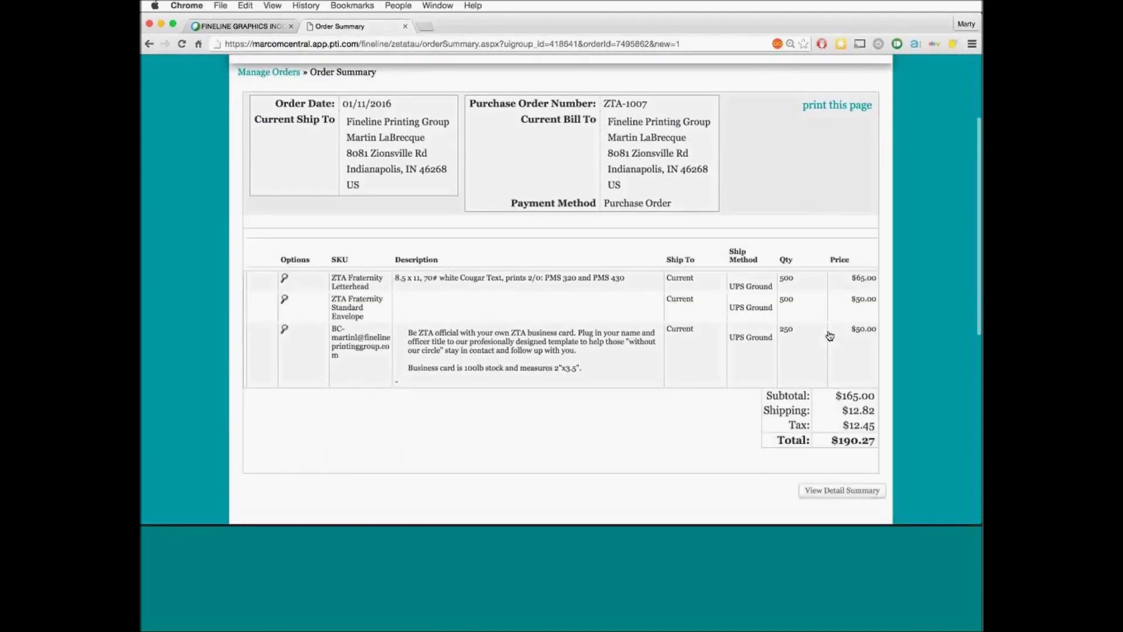